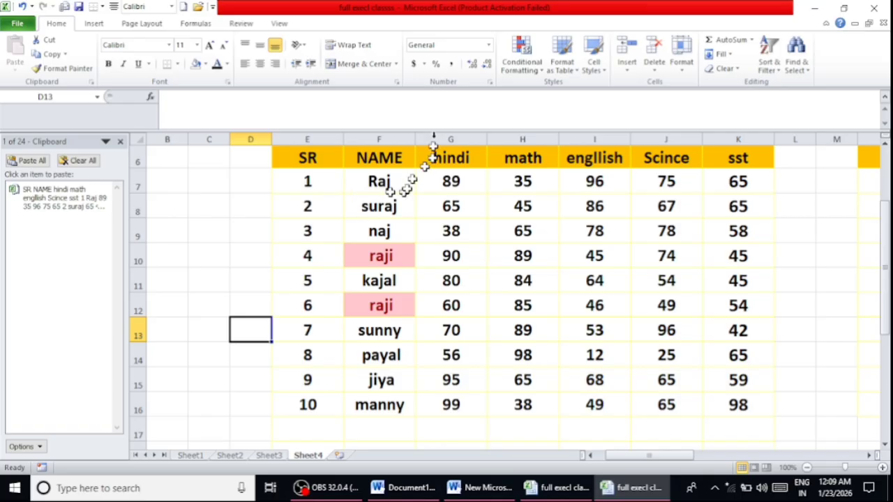
{"action": "left_click", "coordinate": [518, 70]}
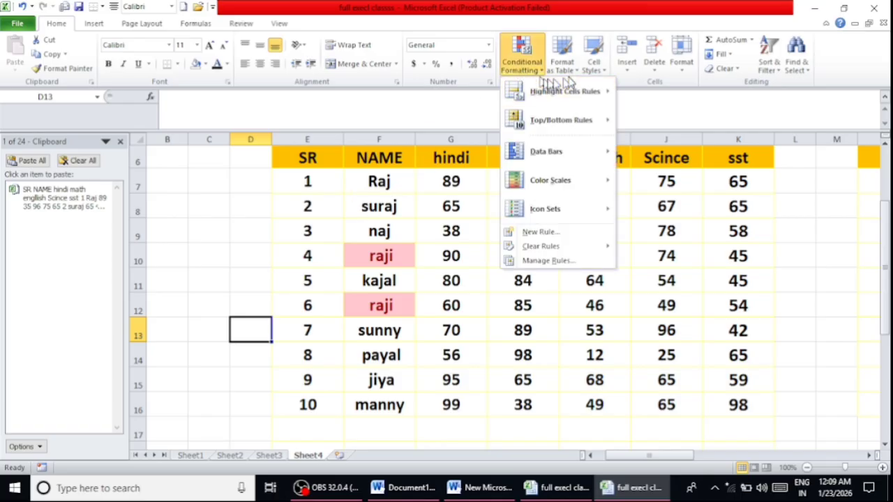
{"action": "mouse_move", "coordinate": [568, 92]}
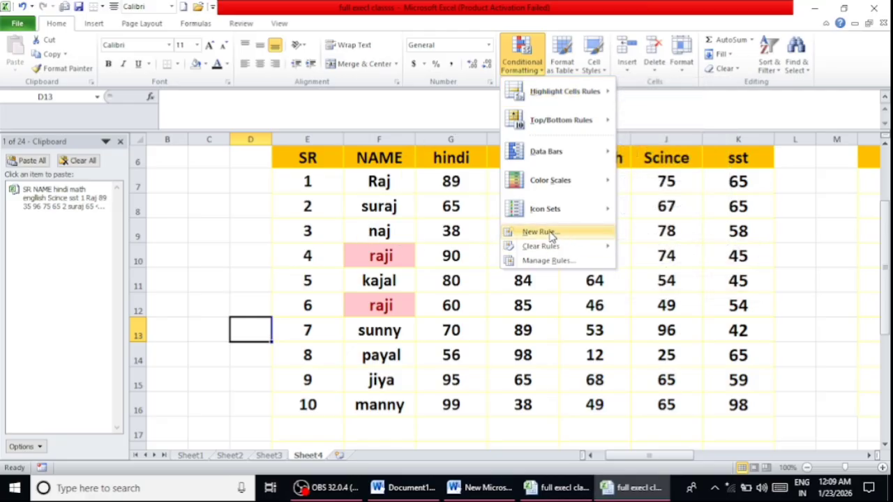
{"action": "left_click", "coordinate": [821, 234]}
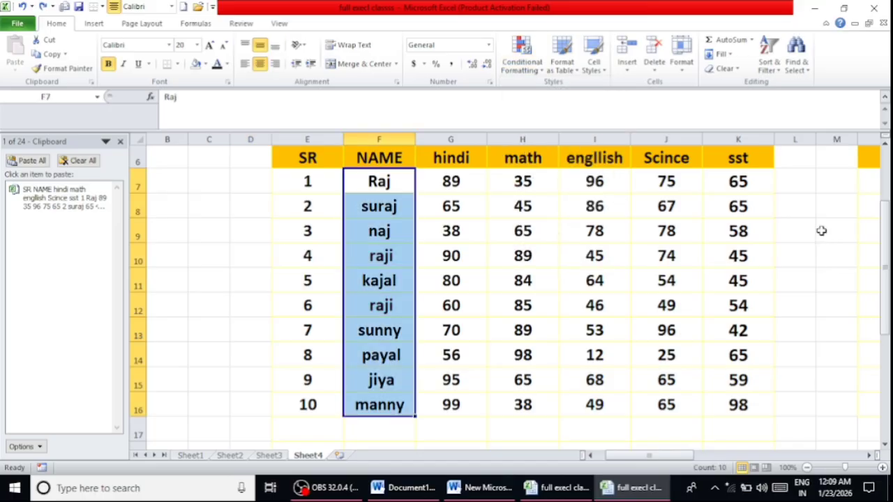
- Undo the duplicate-value highlighting in the NAME column and the name change in cell F10
{"action": "key", "text": "ctrl+z"}
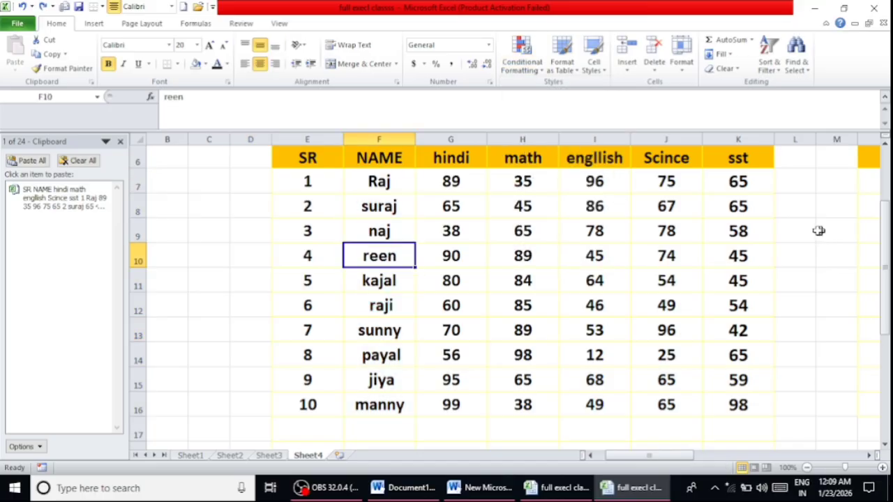
{"action": "left_click", "coordinate": [286, 237]}
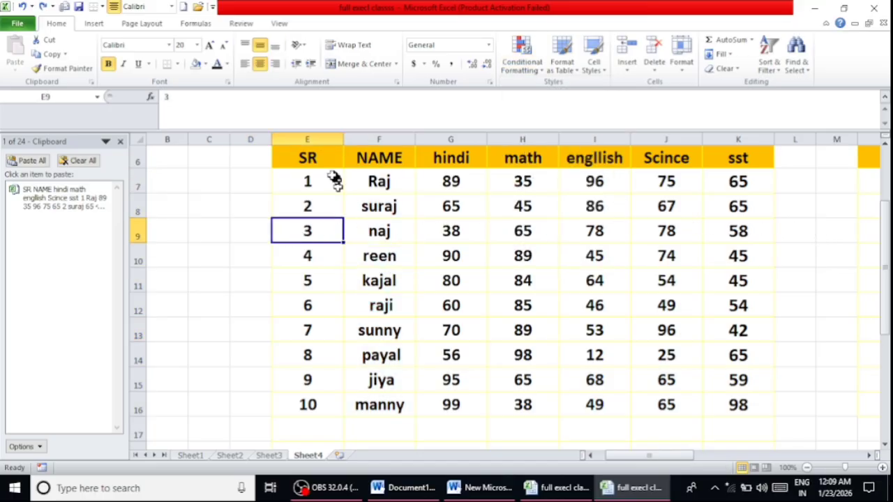
- Apply a Top 10 Items conditional formatting rule to E7:K16 with Light Red Fill with Dark Red Text
{"action": "left_click_drag", "start_coordinate": [320, 180], "coordinate": [730, 399]}
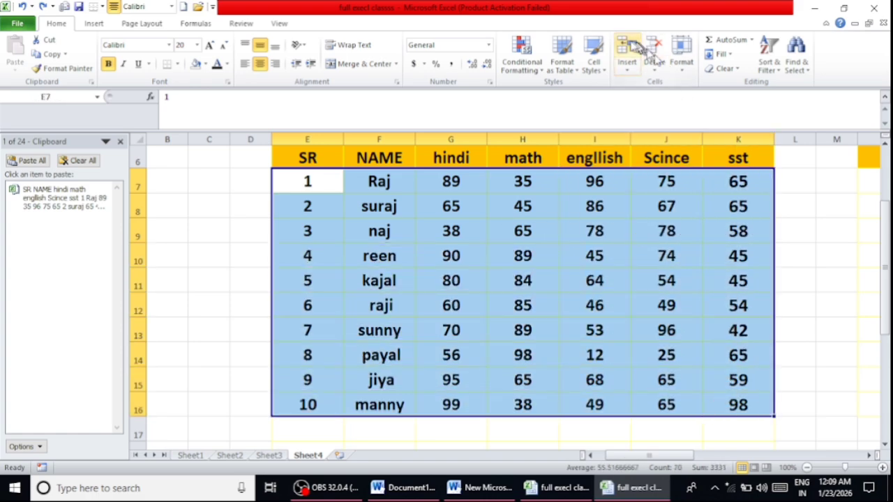
{"action": "left_click", "coordinate": [514, 63]}
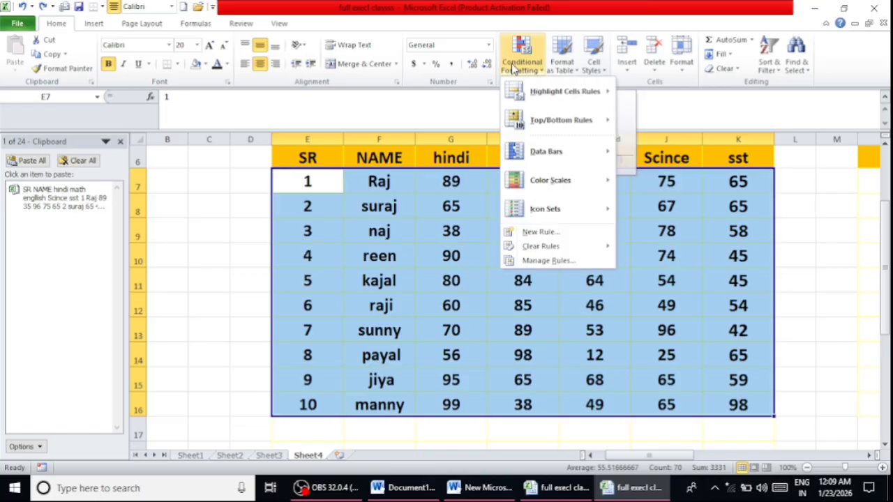
{"action": "mouse_move", "coordinate": [568, 123]}
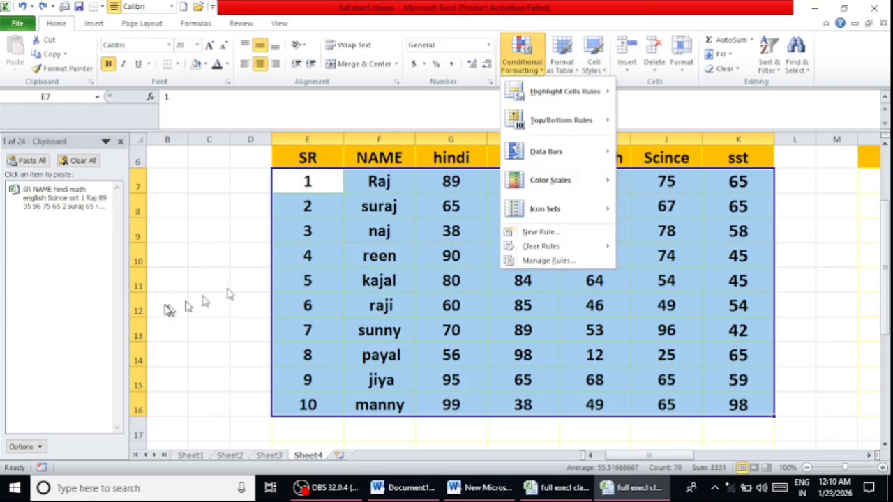
{"action": "left_click", "coordinate": [166, 307]}
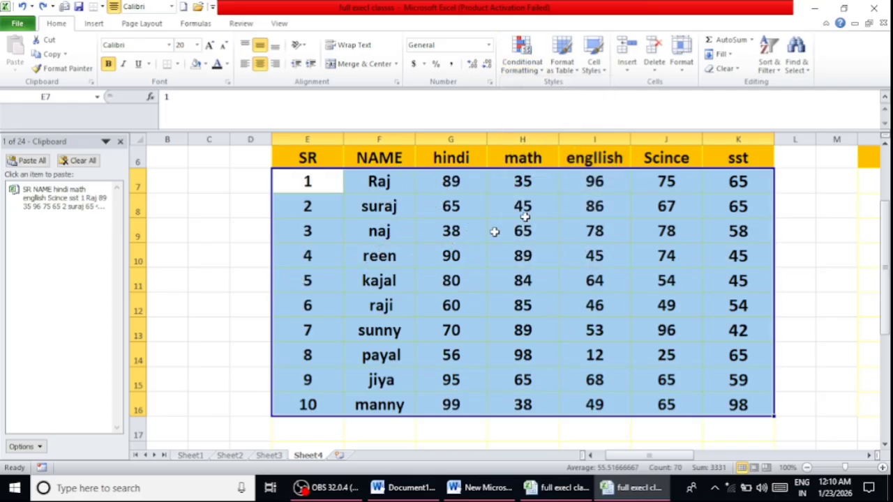
{"action": "scroll", "coordinate": [572, 202], "scroll_direction": "up", "scroll_amount": 1}
{"action": "scroll", "coordinate": [572, 202], "scroll_direction": "down", "scroll_amount": 1}
{"action": "left_click", "coordinate": [520, 59]}
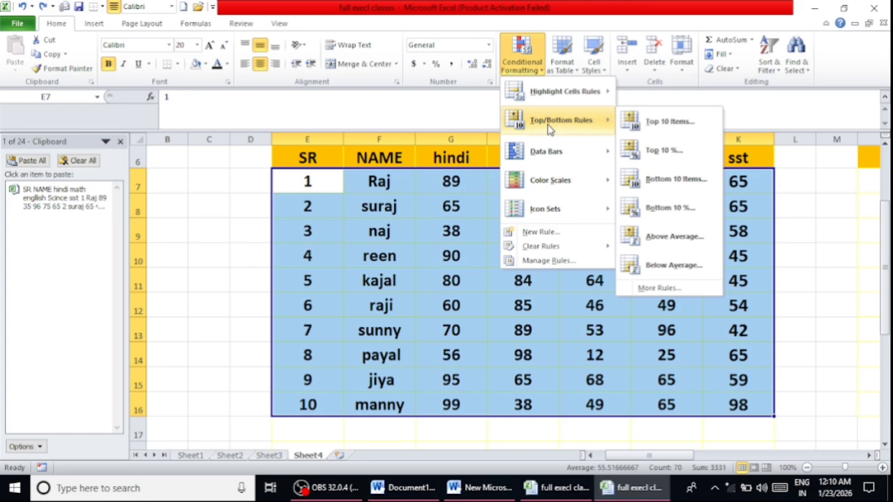
{"action": "left_click", "coordinate": [659, 123]}
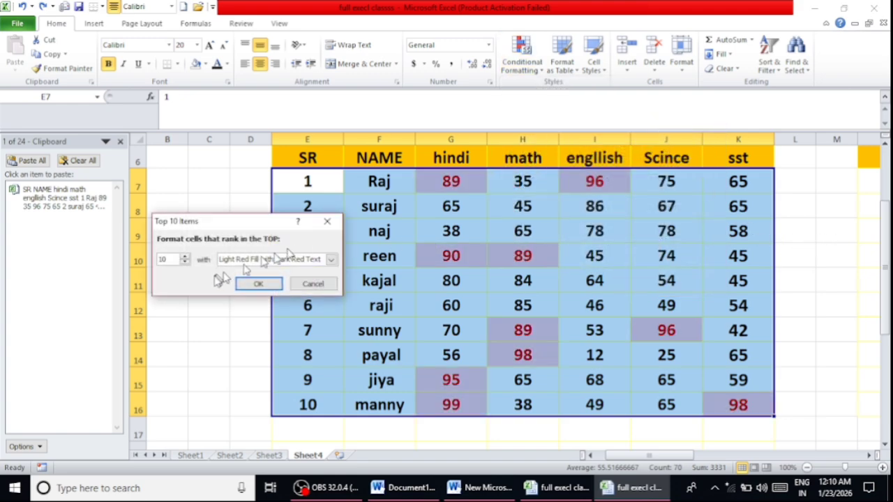
{"action": "left_click", "coordinate": [258, 284]}
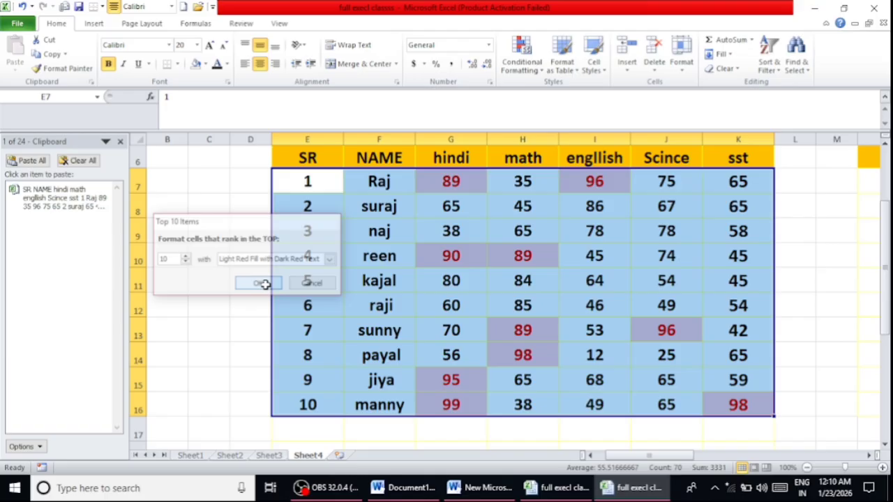
{"action": "left_click", "coordinate": [239, 324]}
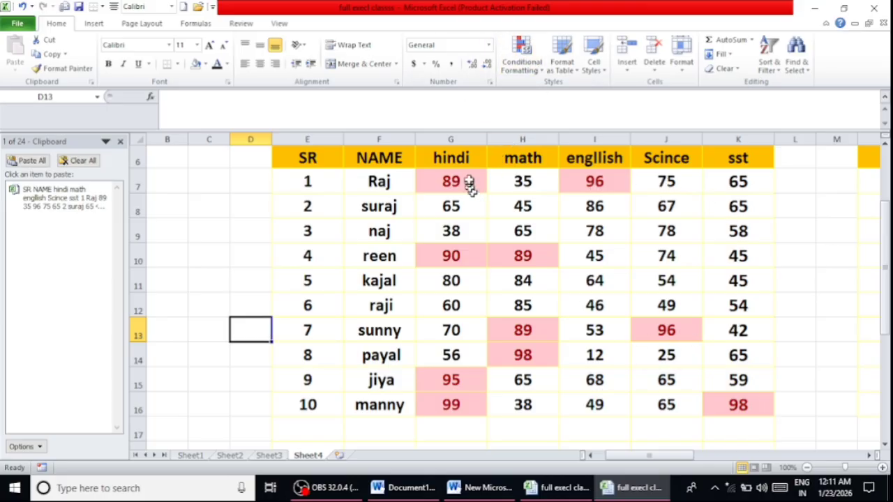
- Apply a Top 10 Items rule to only the subject marks in G7:K16 with Light Red Fill with Dark Red Text
{"action": "left_click_drag", "start_coordinate": [468, 179], "coordinate": [725, 400]}
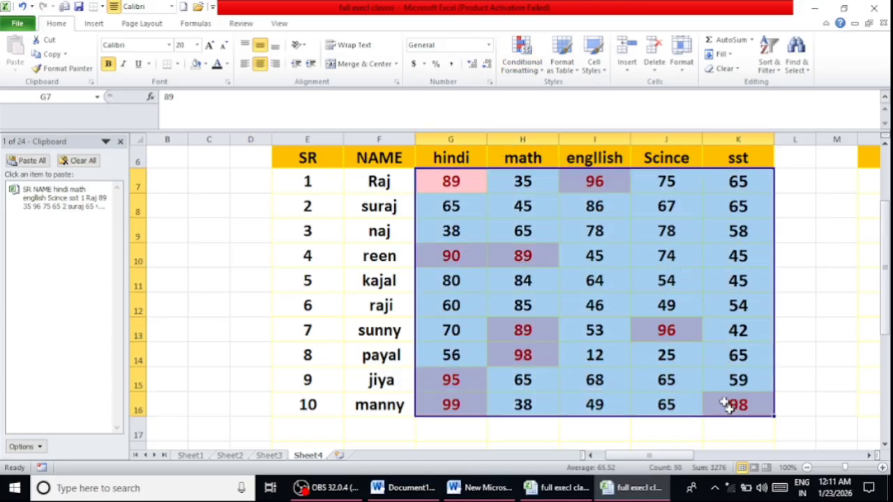
{"action": "left_click", "coordinate": [530, 59]}
{"action": "mouse_move", "coordinate": [565, 119]}
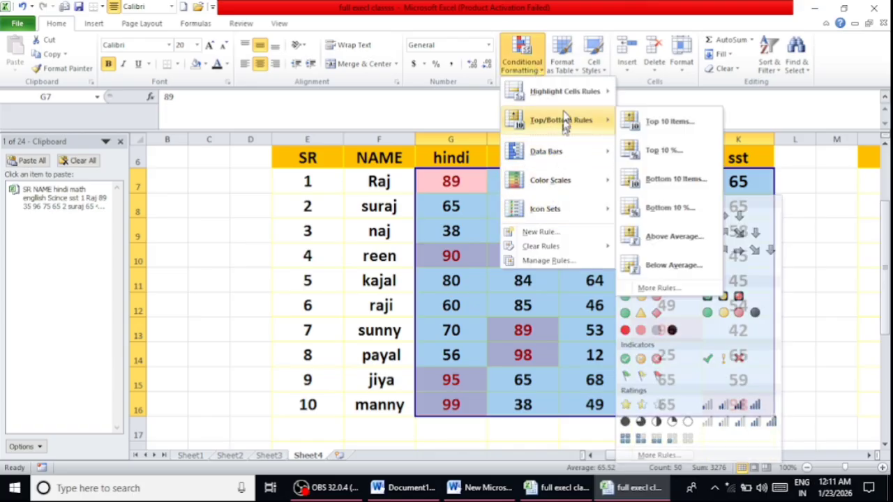
{"action": "left_click", "coordinate": [636, 122]}
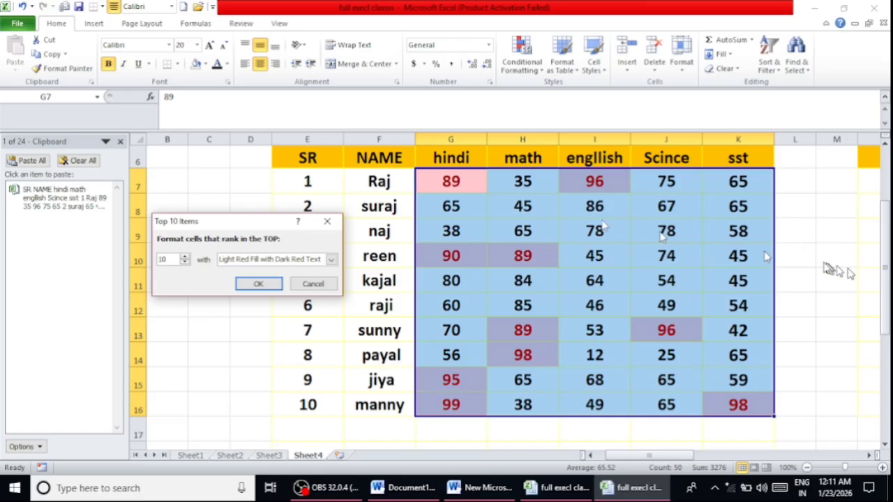
{"action": "left_click", "coordinate": [258, 283]}
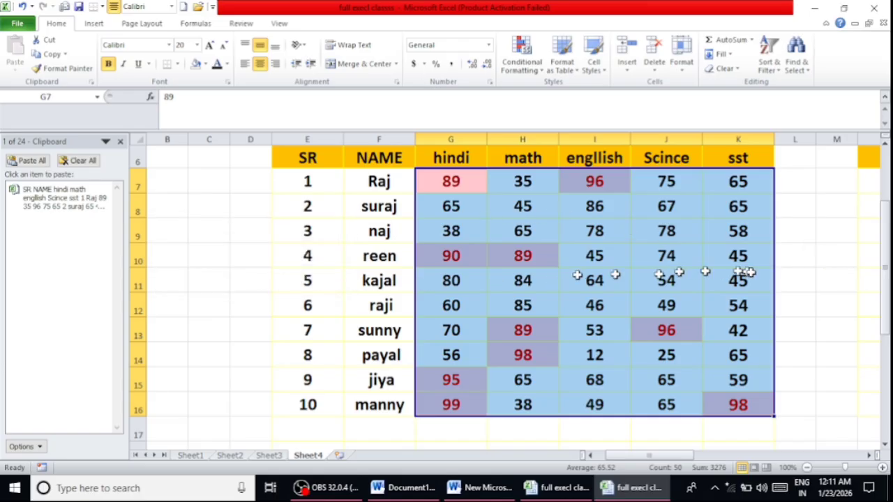
{"action": "left_click", "coordinate": [807, 260]}
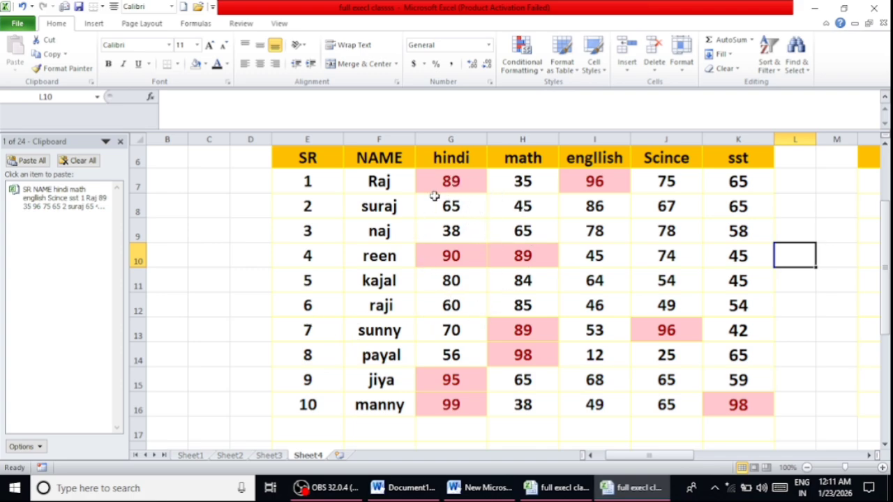
- Undo both Top 10 Items highlighting rules on the marks table
{"action": "key", "text": "ctrl+z"}
{"action": "key", "text": "ctrl+z"}
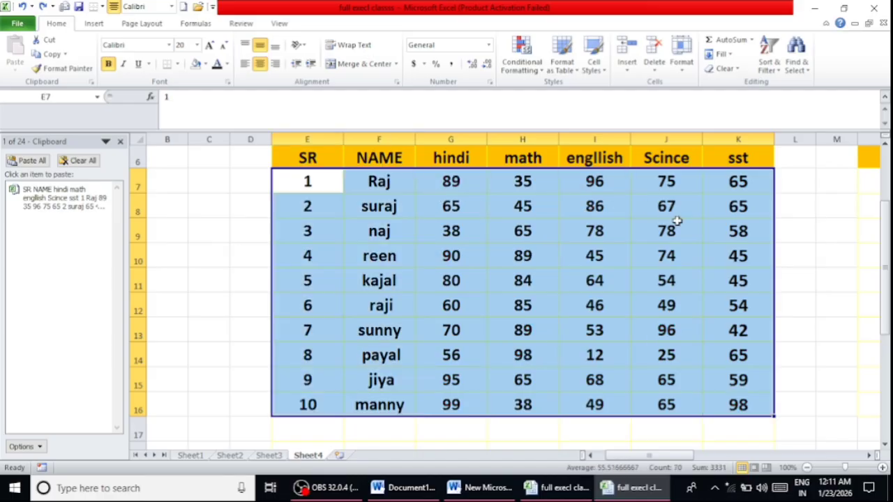
{"action": "left_click", "coordinate": [253, 270]}
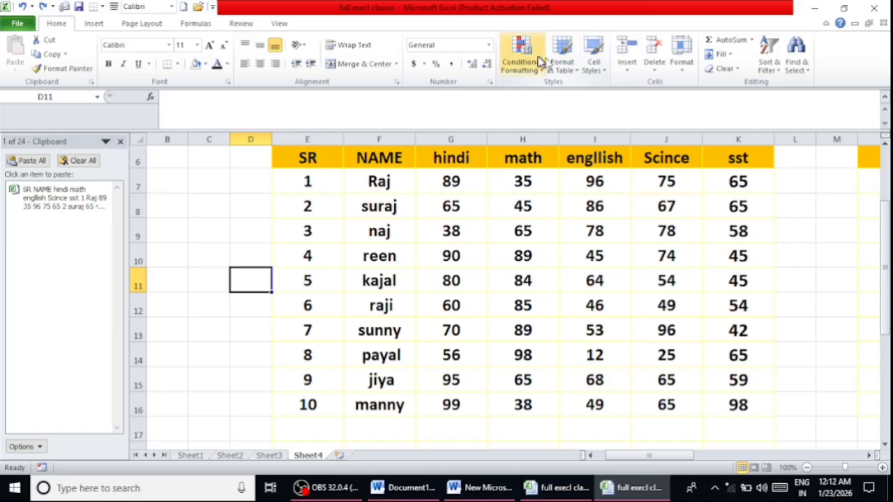
- Highlight the top 10% of the marks in G7:K16 with Light Red Fill with Dark Red Text, and undo it
{"action": "left_click_drag", "start_coordinate": [453, 180], "coordinate": [739, 407]}
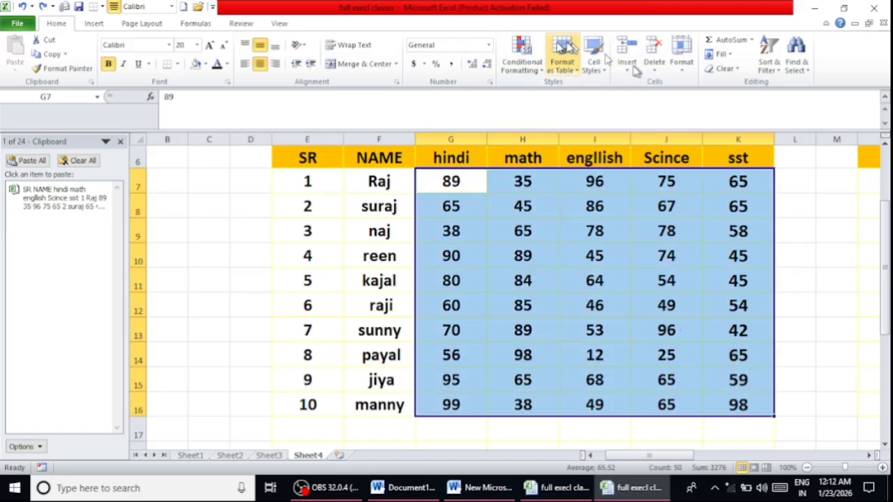
{"action": "left_click", "coordinate": [541, 66]}
{"action": "mouse_move", "coordinate": [558, 132]}
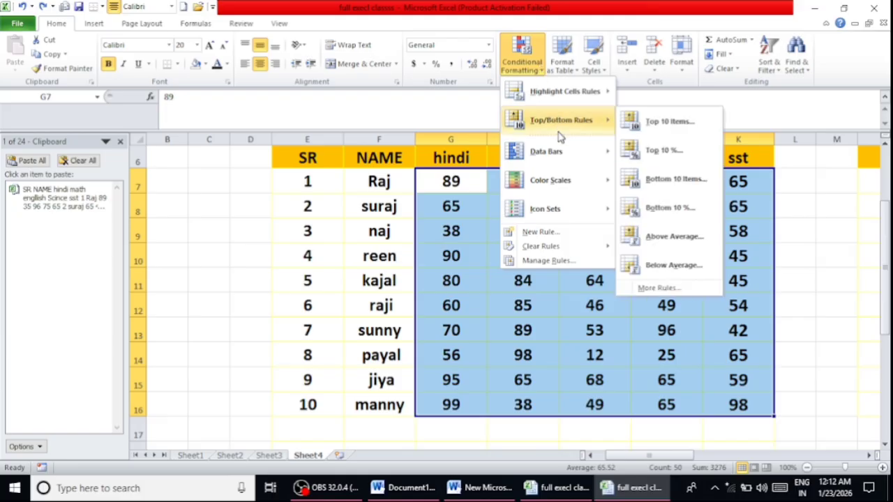
{"action": "left_click", "coordinate": [666, 161]}
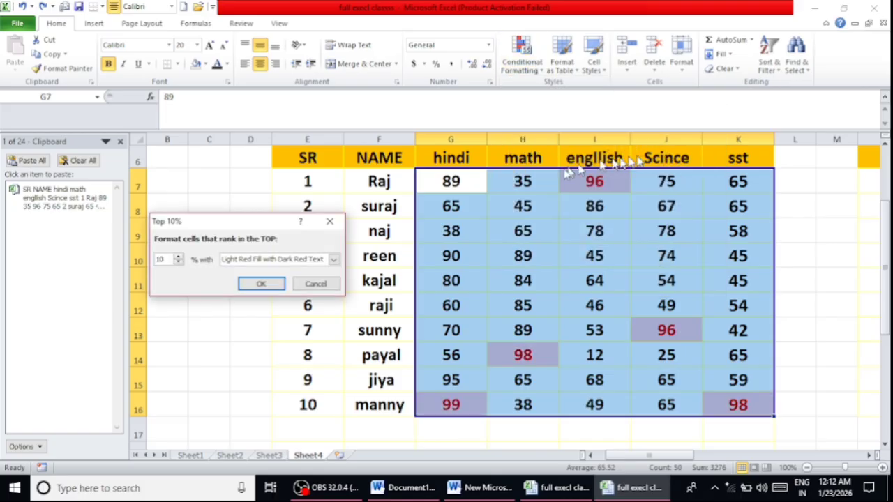
{"action": "left_click", "coordinate": [265, 285]}
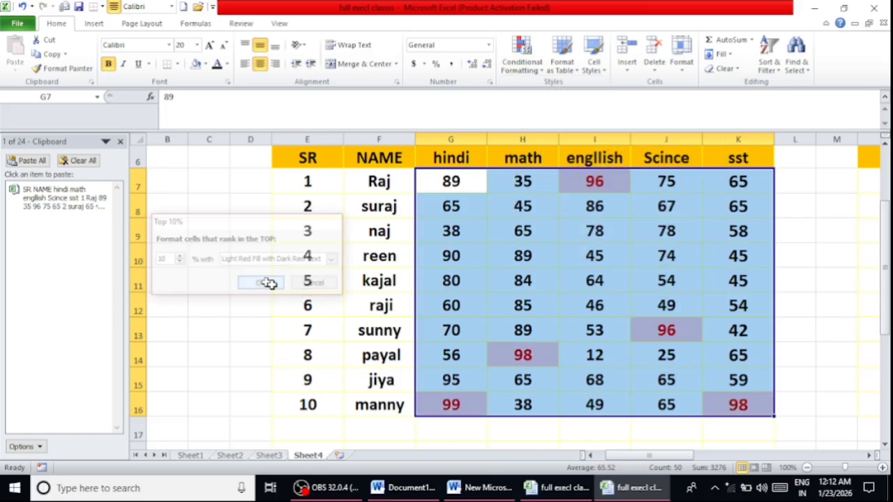
{"action": "left_click", "coordinate": [256, 276]}
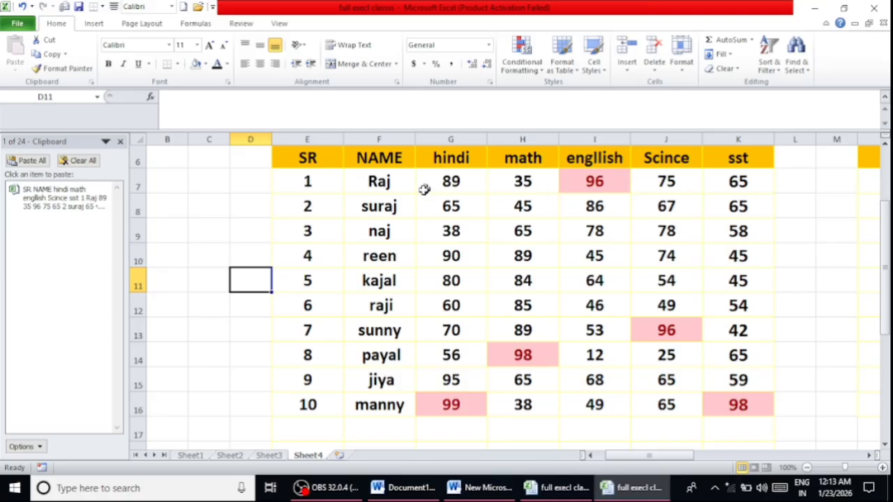
{"action": "key", "text": "ctrl+z"}
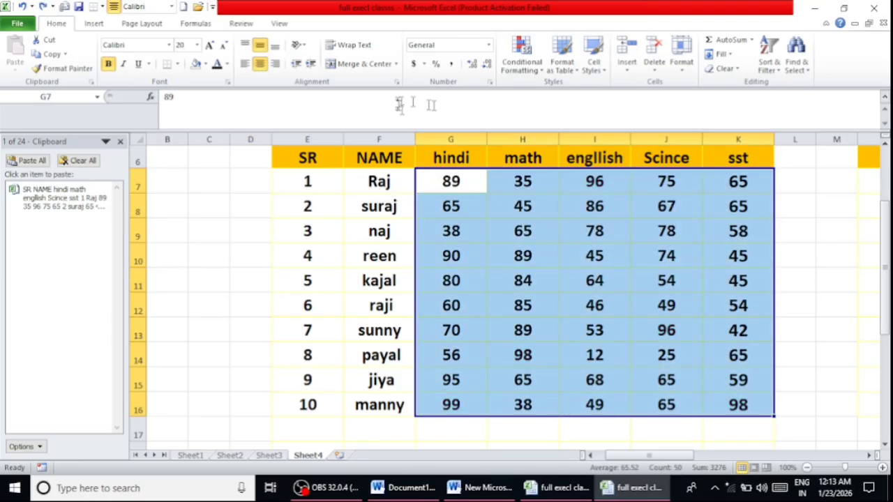
- Highlight the bottom 10 items of the marks in G7:K16 with Light Red Fill with Dark Red Text, and undo it
{"action": "left_click", "coordinate": [517, 62]}
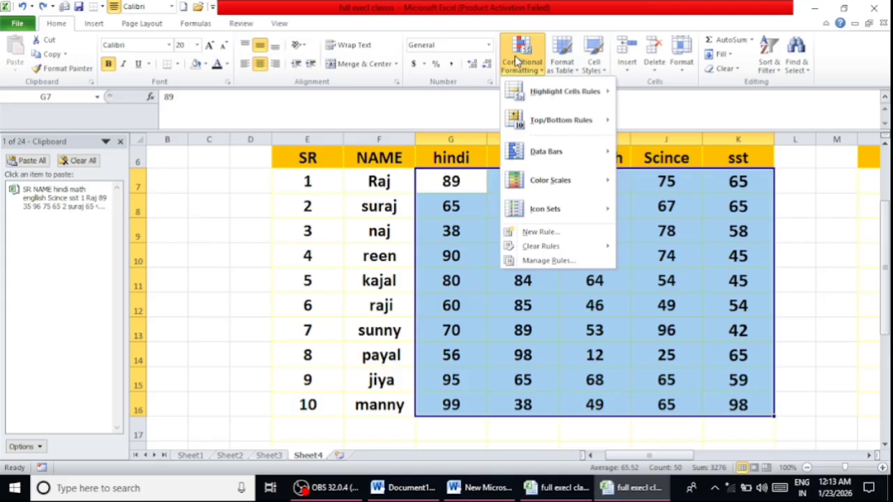
{"action": "mouse_move", "coordinate": [563, 120]}
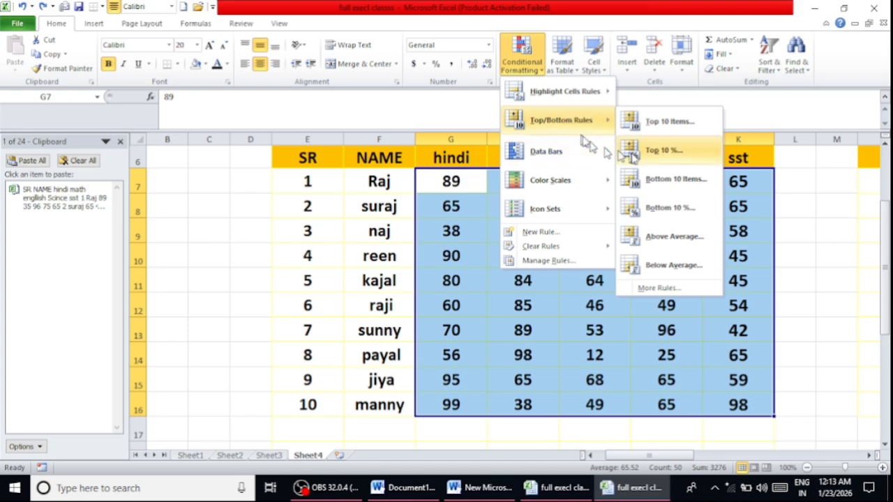
{"action": "left_click", "coordinate": [687, 180]}
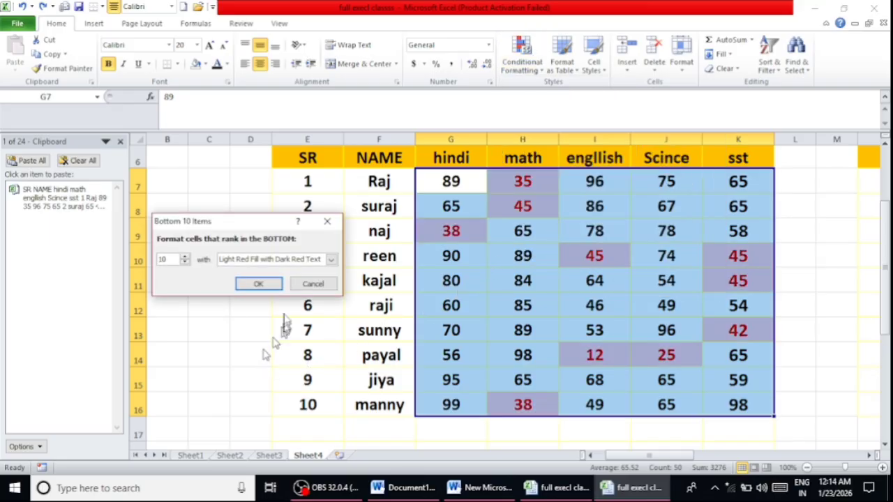
{"action": "left_click", "coordinate": [260, 283]}
{"action": "left_click", "coordinate": [268, 330]}
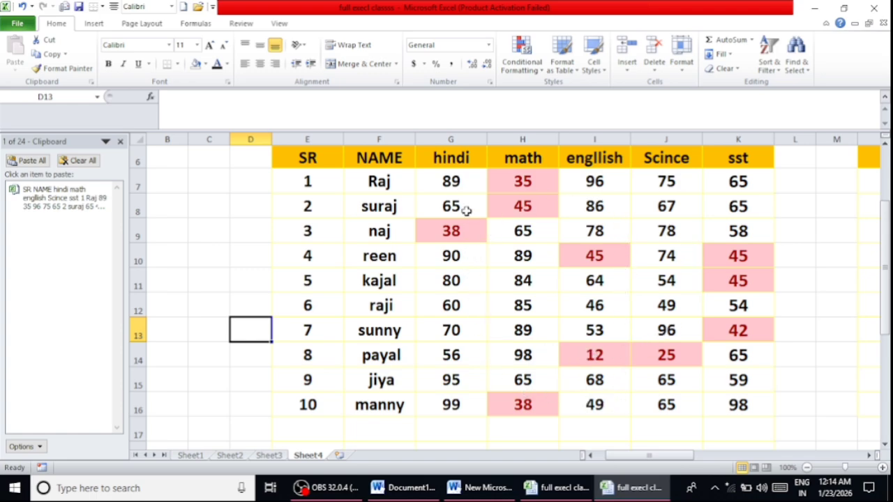
{"action": "key", "text": "ctrl+z"}
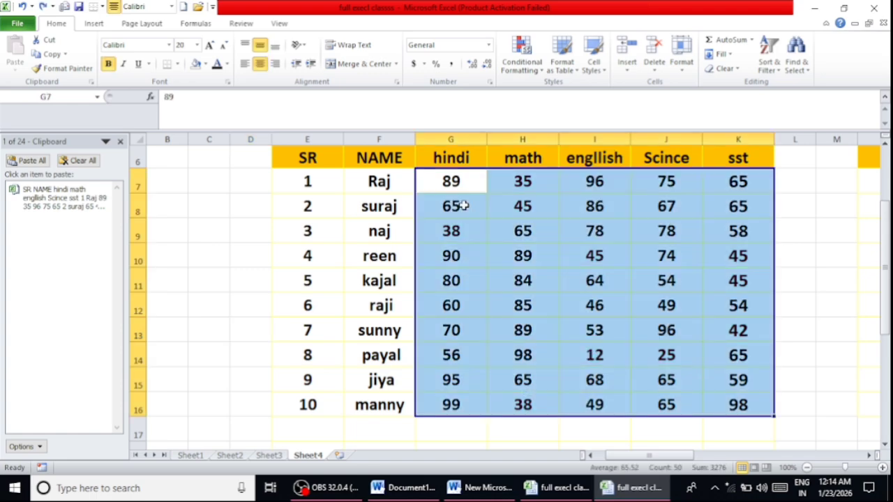
- Highlight the bottom 10% of the marks in G7:K16 with Light Red Fill with Dark Red Text, and undo it
{"action": "left_click", "coordinate": [536, 63]}
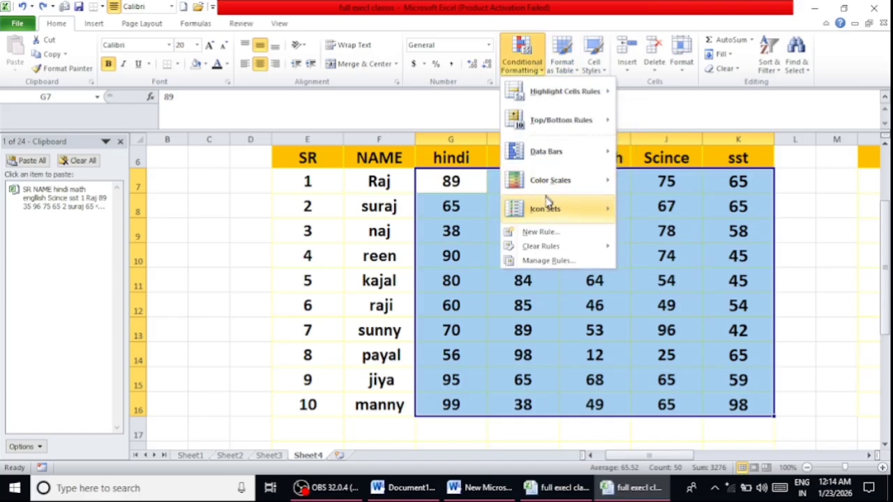
{"action": "mouse_move", "coordinate": [554, 190]}
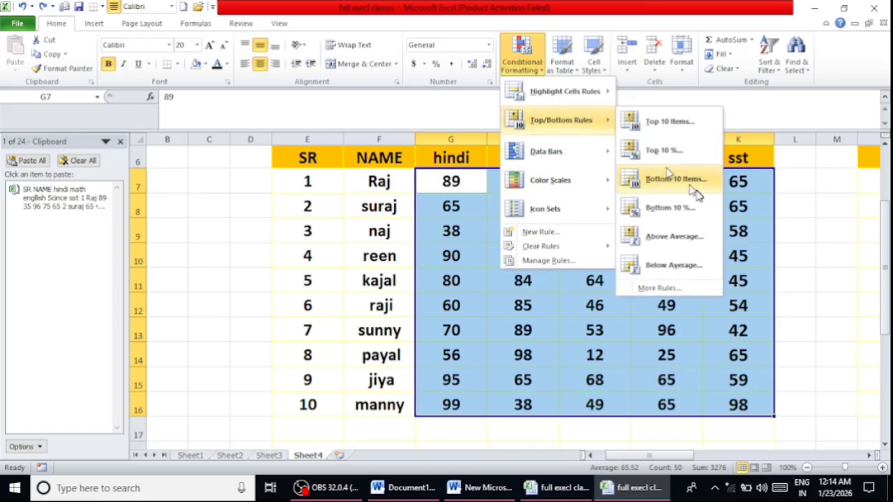
{"action": "left_click", "coordinate": [670, 208]}
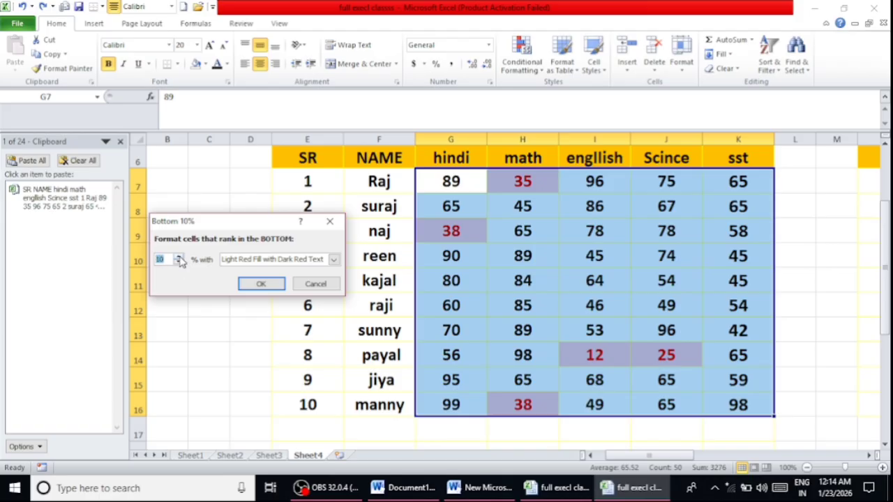
{"action": "left_click", "coordinate": [273, 289]}
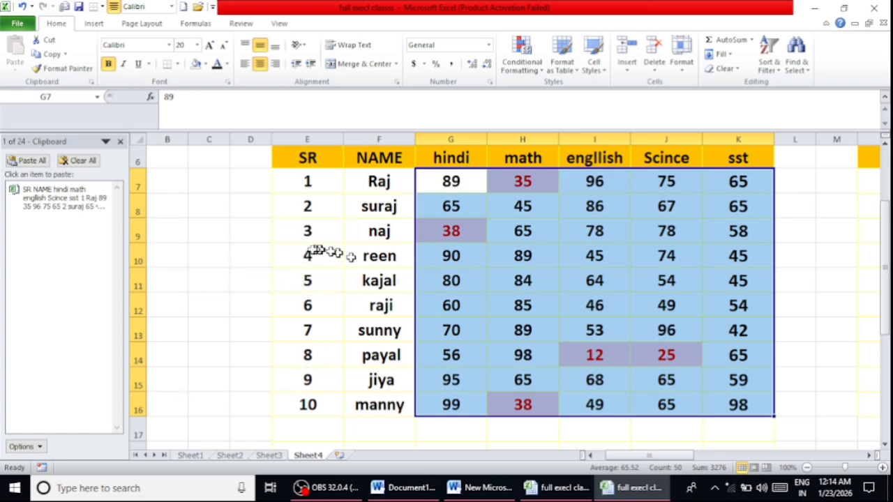
{"action": "left_click", "coordinate": [285, 253]}
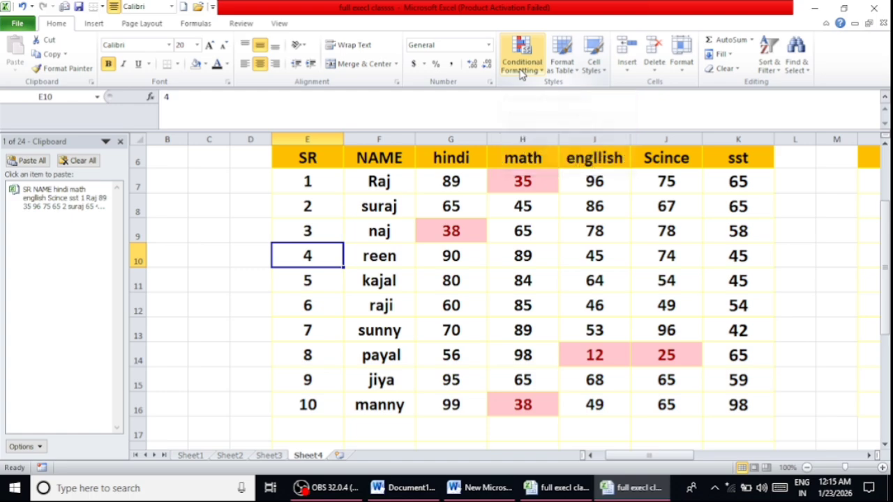
{"action": "key", "text": "ctrl+z"}
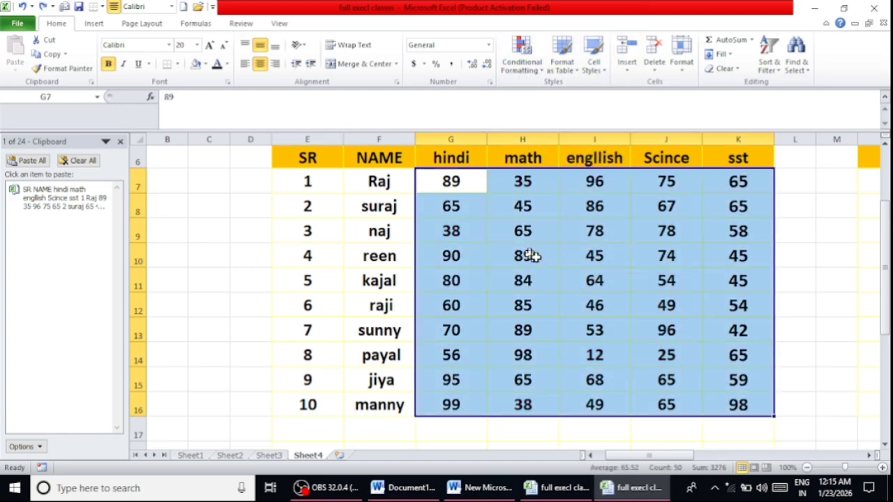
- Highlight the above-average marks in G7:K16 with Light Red Fill with Dark Red Text, and undo it
{"action": "left_click", "coordinate": [527, 68]}
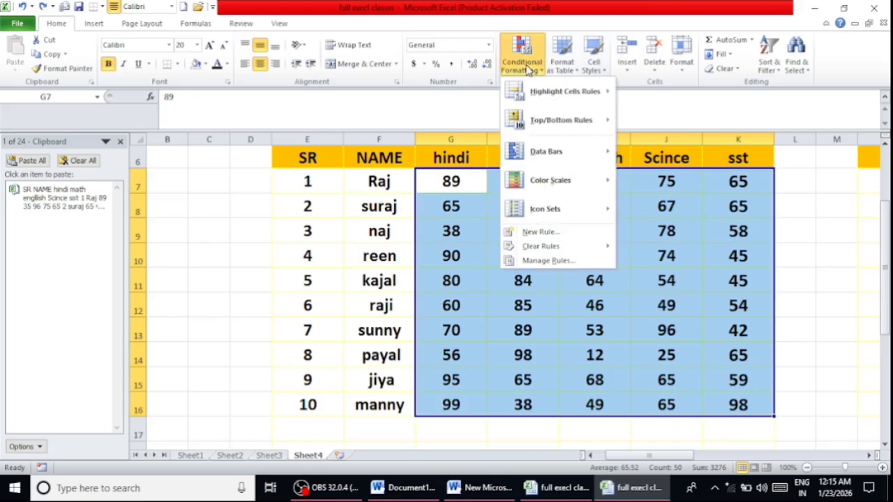
{"action": "mouse_move", "coordinate": [556, 121]}
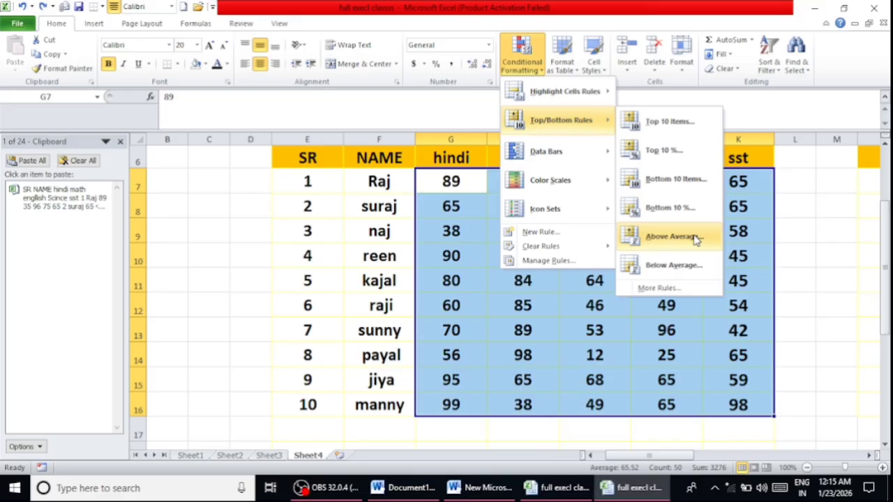
{"action": "left_click", "coordinate": [670, 237]}
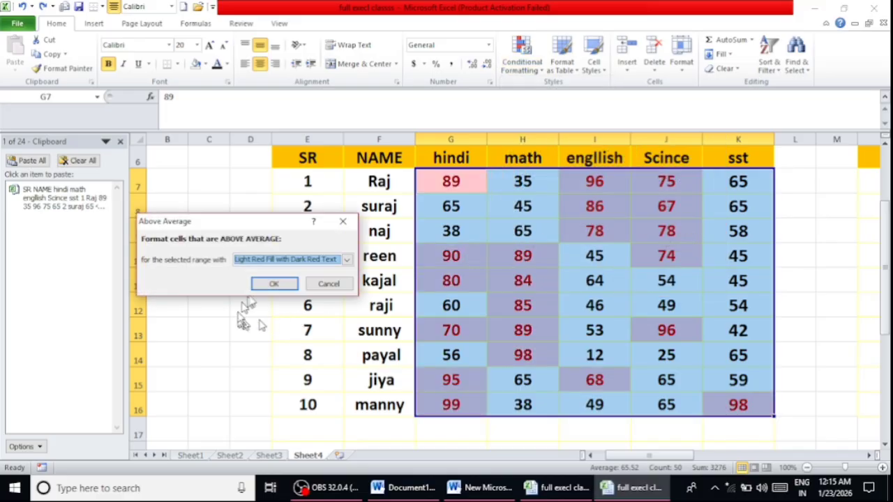
{"action": "left_click", "coordinate": [274, 283]}
{"action": "left_click", "coordinate": [223, 353]}
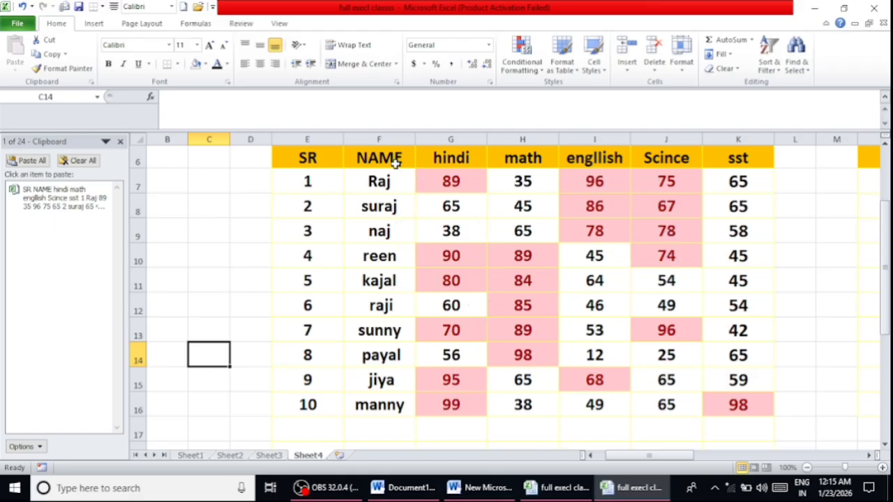
{"action": "key", "text": "ctrl+z"}
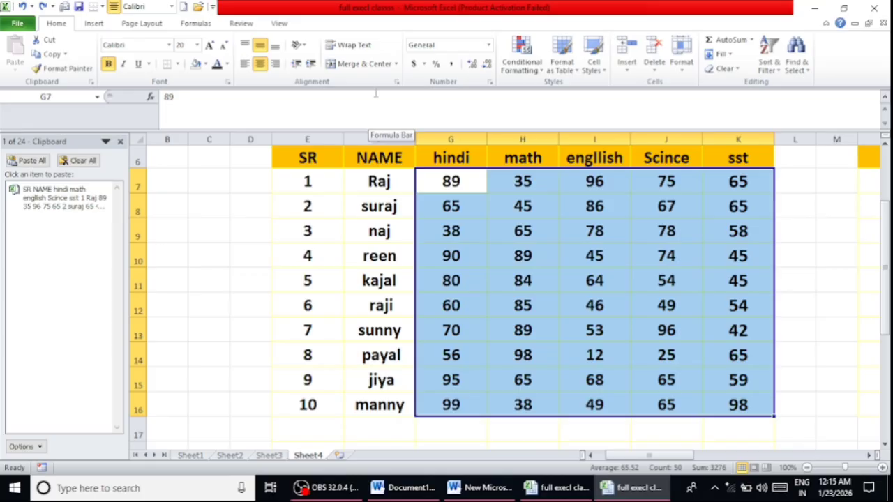
- Highlight the below-average marks in G7:K16 with Light Red Fill with Dark Red Text, and undo it
{"action": "left_click", "coordinate": [521, 59]}
{"action": "mouse_move", "coordinate": [535, 123]}
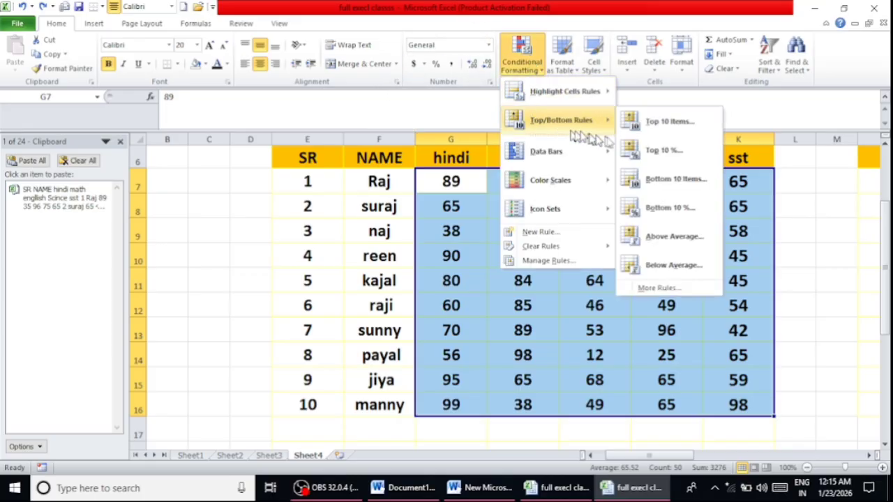
{"action": "left_click", "coordinate": [683, 268]}
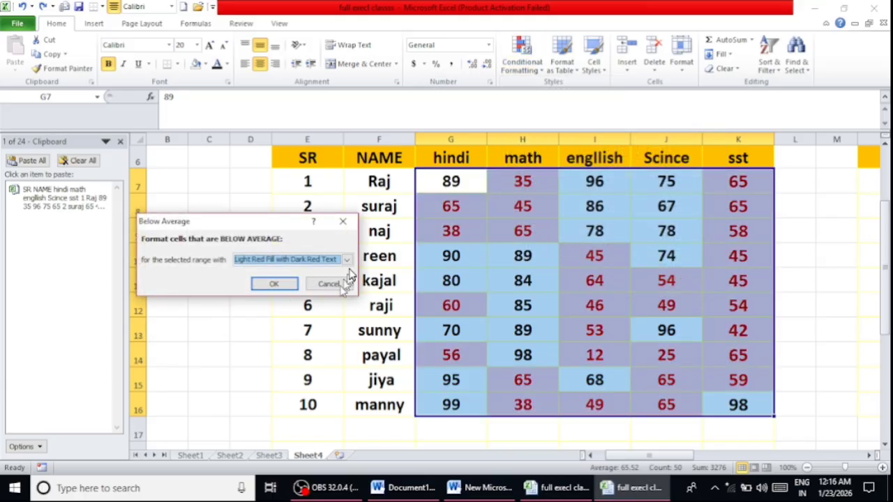
{"action": "left_click", "coordinate": [292, 283]}
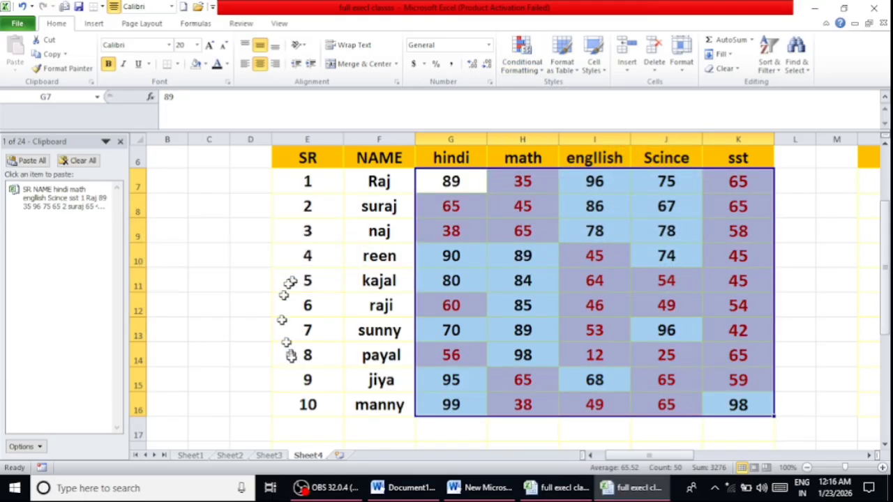
{"action": "left_click", "coordinate": [264, 357]}
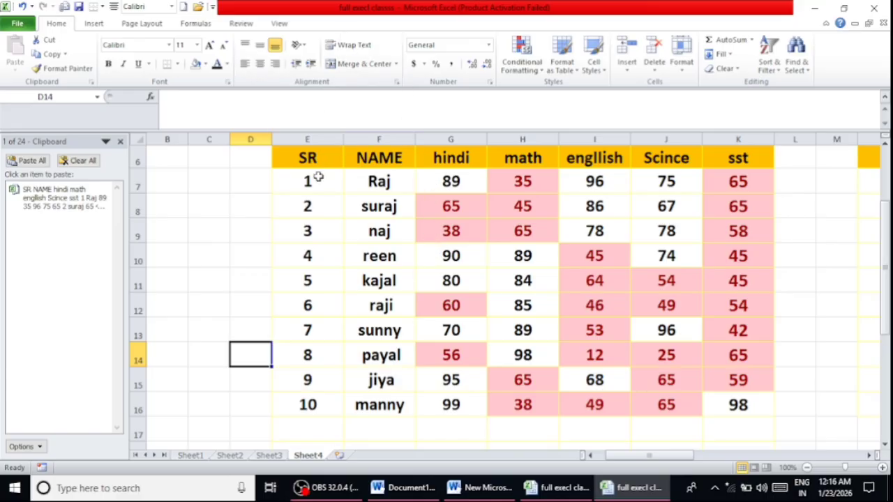
{"action": "key", "text": "ctrl+z"}
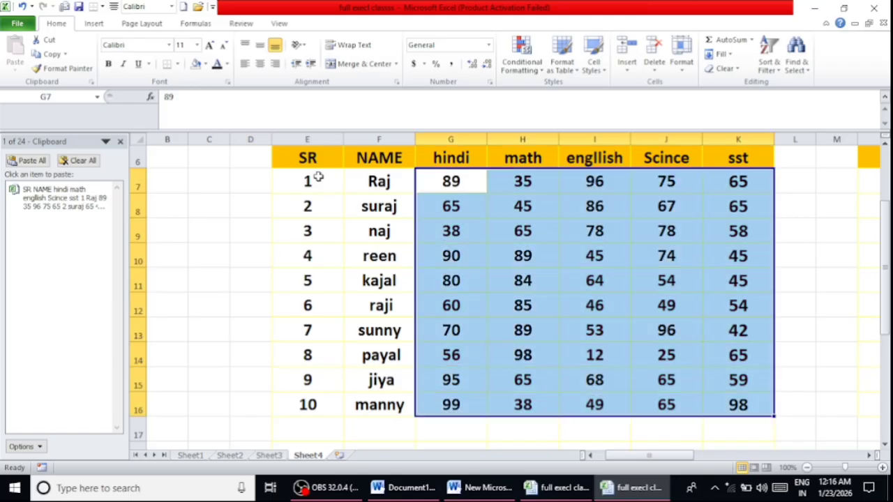
- Add red gradient-fill data bars to the marks in G7:K16
{"action": "left_click", "coordinate": [536, 74]}
{"action": "mouse_move", "coordinate": [584, 95]}
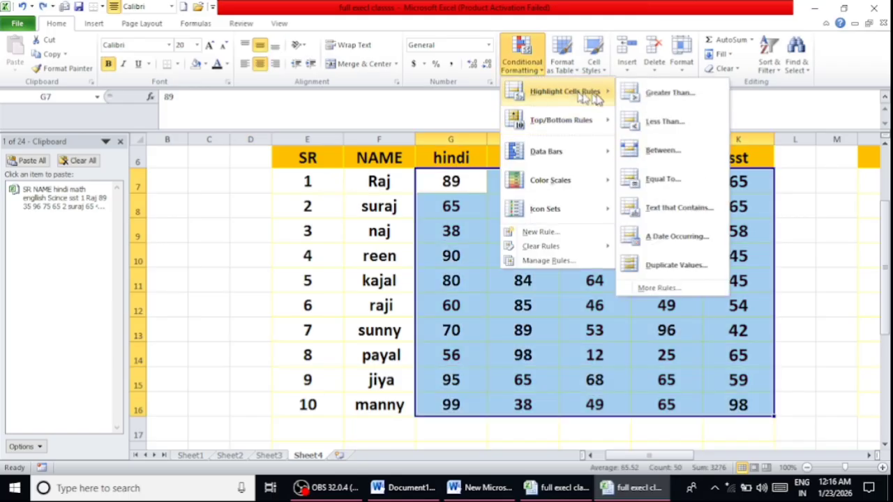
{"action": "mouse_move", "coordinate": [558, 129]}
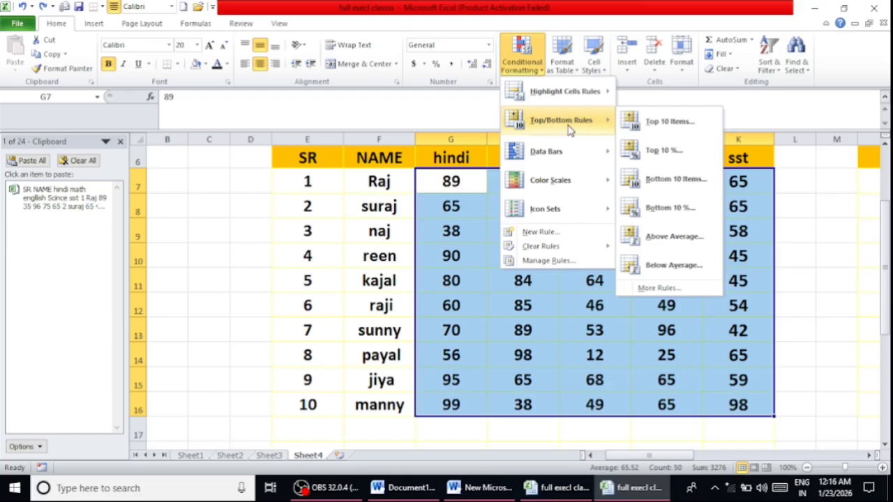
{"action": "mouse_move", "coordinate": [558, 155]}
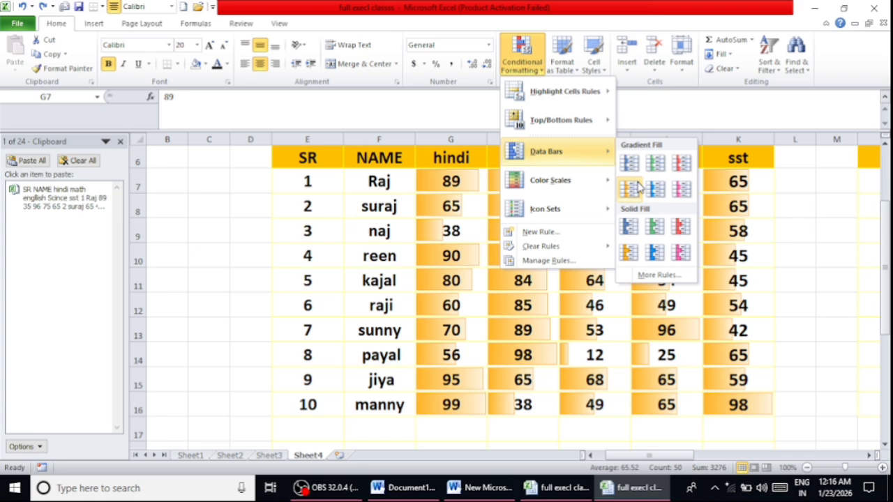
{"action": "left_click", "coordinate": [680, 169]}
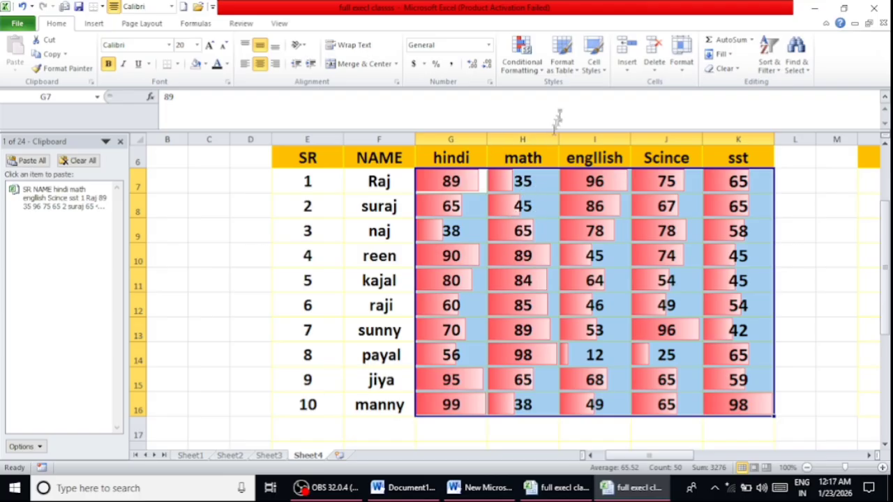
- Apply the circled check, exclamation and cross indicator icon set to the marks in G7:K16, and undo it
{"action": "left_click", "coordinate": [517, 72]}
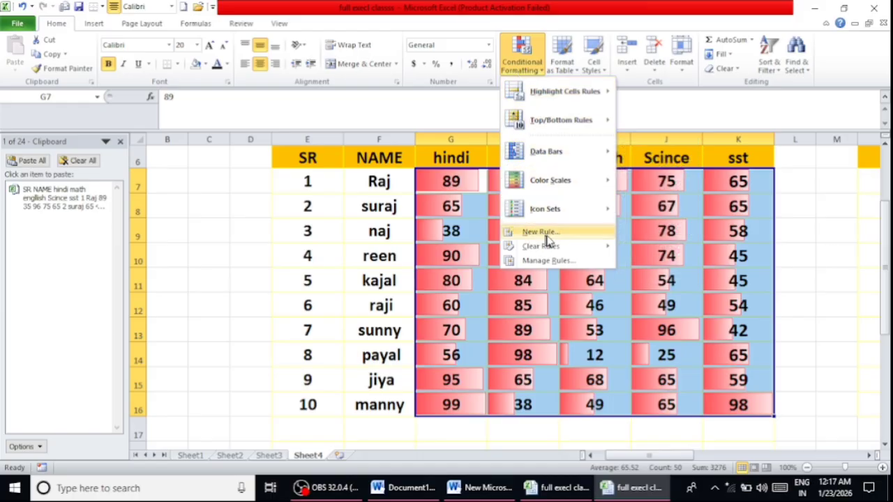
{"action": "mouse_move", "coordinate": [553, 213]}
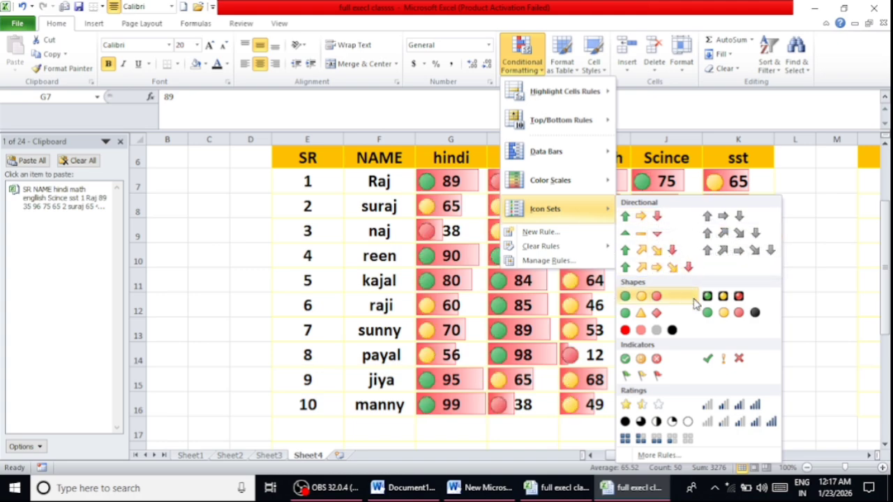
{"action": "left_click", "coordinate": [626, 359]}
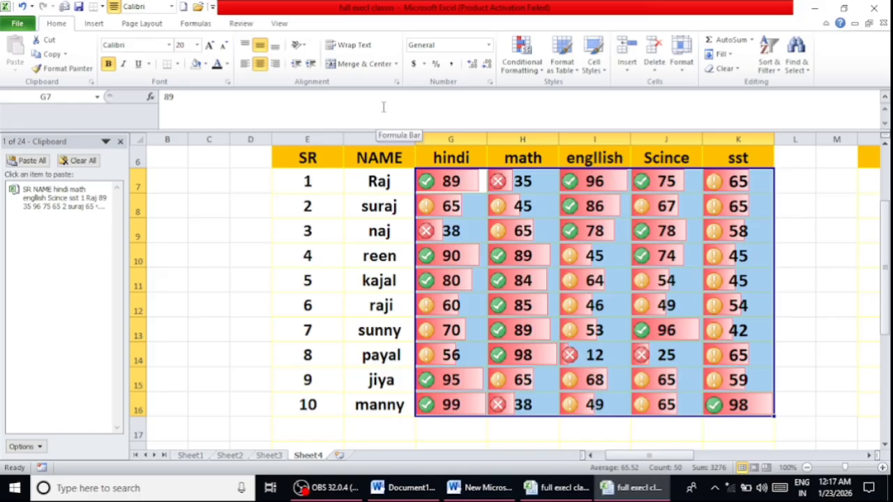
{"action": "key", "text": "ctrl+z"}
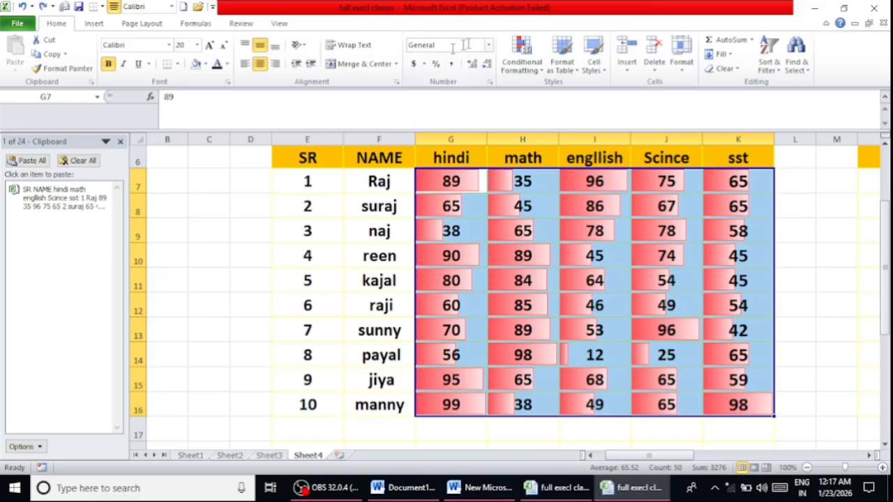
- Format the marks range G7:K16 as a table in the dark blue style, leaving the headers option off
{"action": "left_click", "coordinate": [525, 50]}
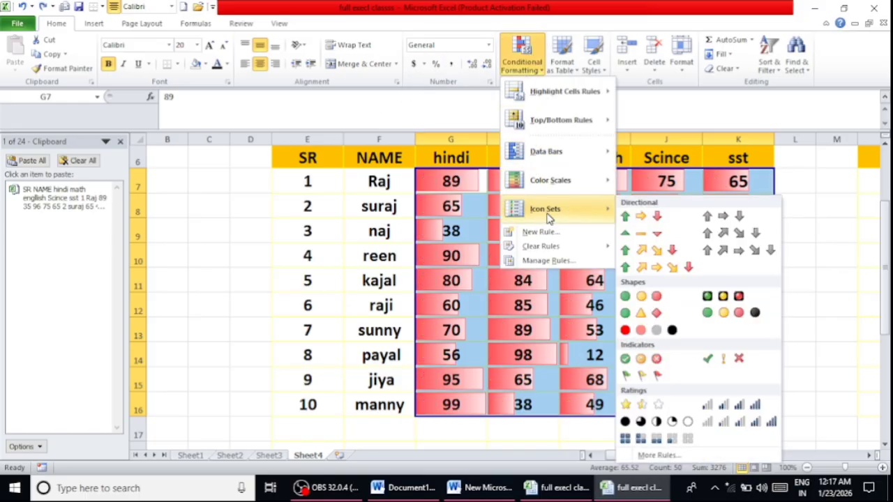
{"action": "mouse_move", "coordinate": [591, 83]}
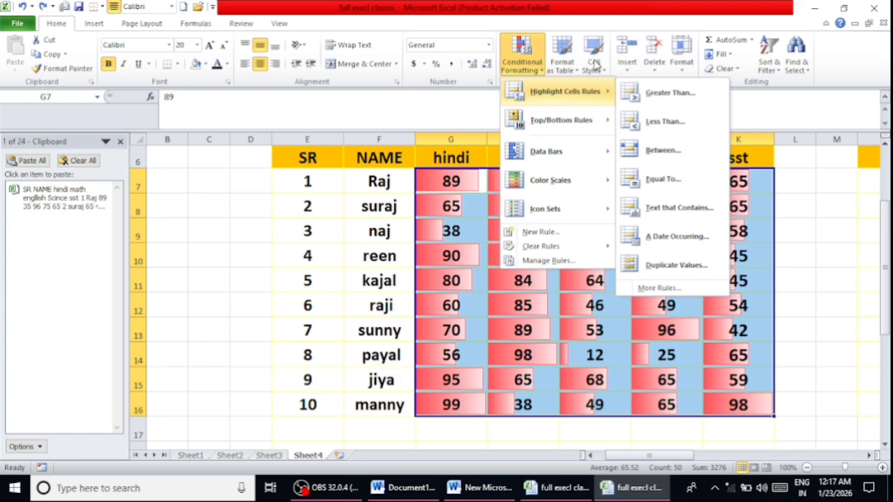
{"action": "left_click", "coordinate": [558, 57]}
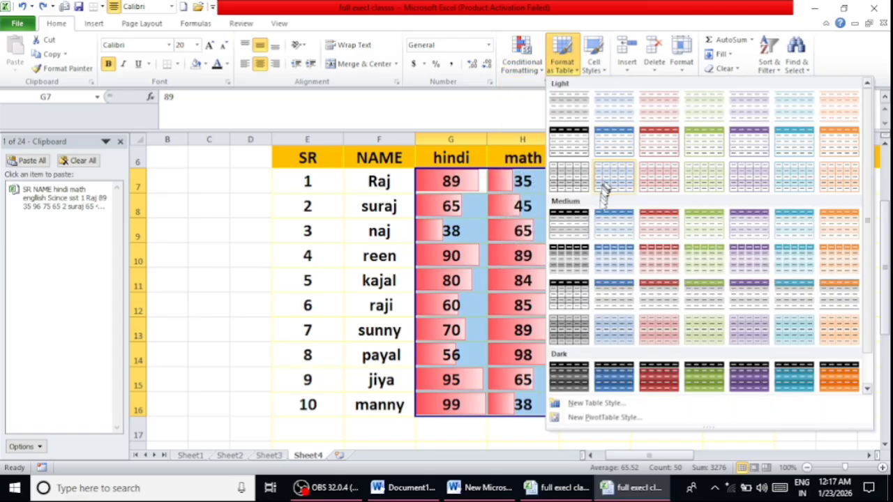
{"action": "left_click", "coordinate": [610, 380]}
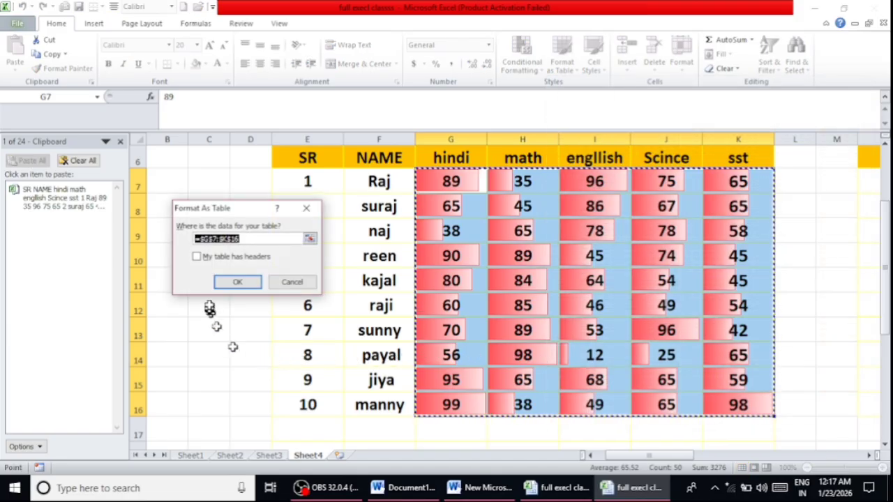
{"action": "left_click", "coordinate": [238, 282]}
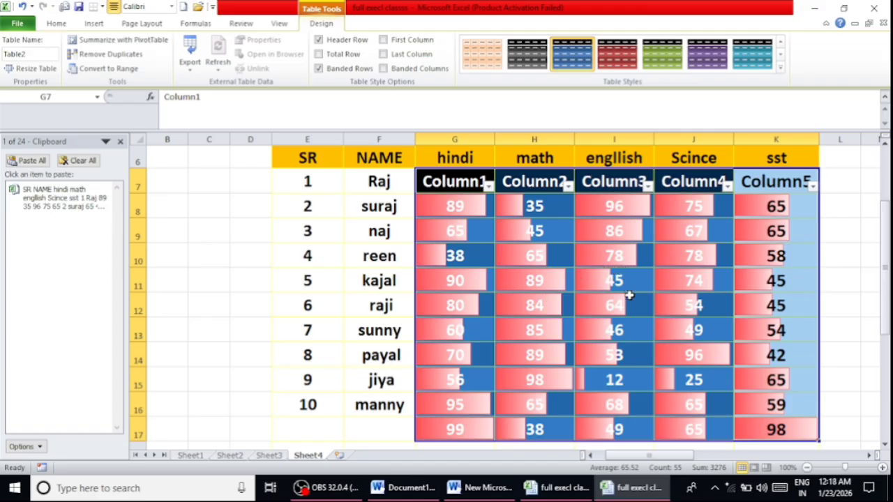
- Try the dark red style on the marks table and switch it to the dark green style
{"action": "scroll", "coordinate": [629, 295], "scroll_direction": "down", "scroll_amount": 1}
{"action": "scroll", "coordinate": [629, 296], "scroll_direction": "up", "scroll_amount": 1}
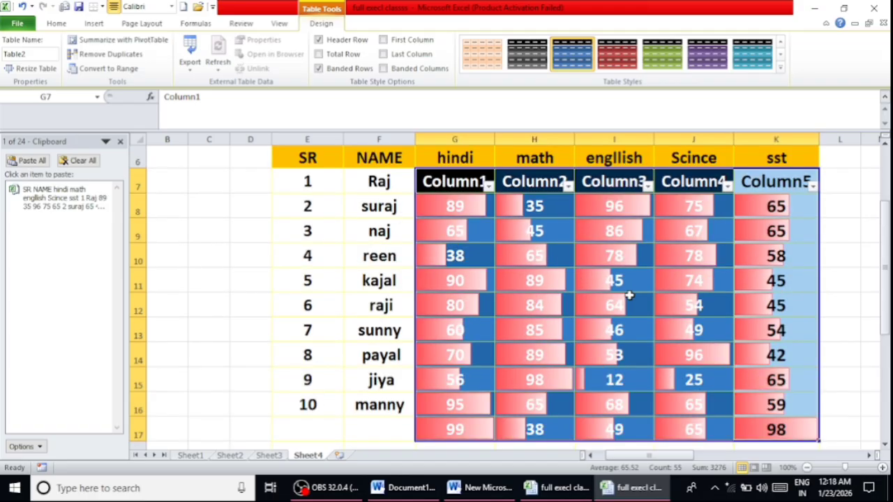
{"action": "left_click", "coordinate": [628, 58]}
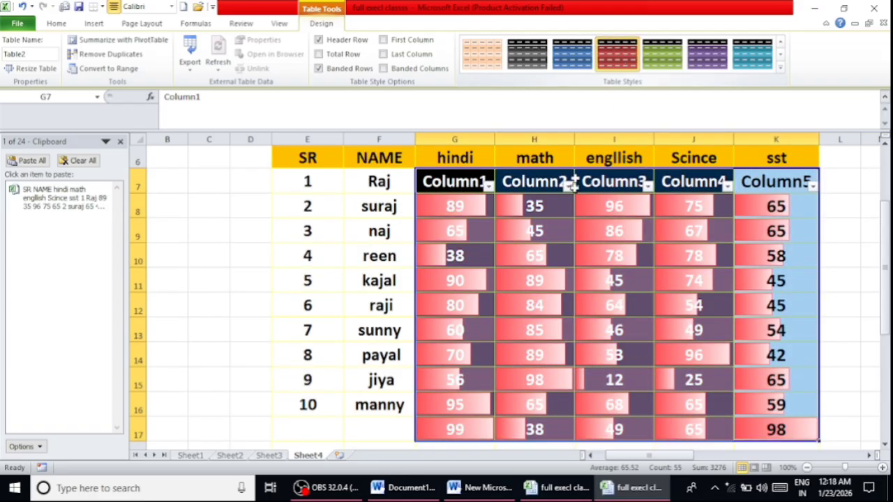
{"action": "left_click", "coordinate": [662, 55]}
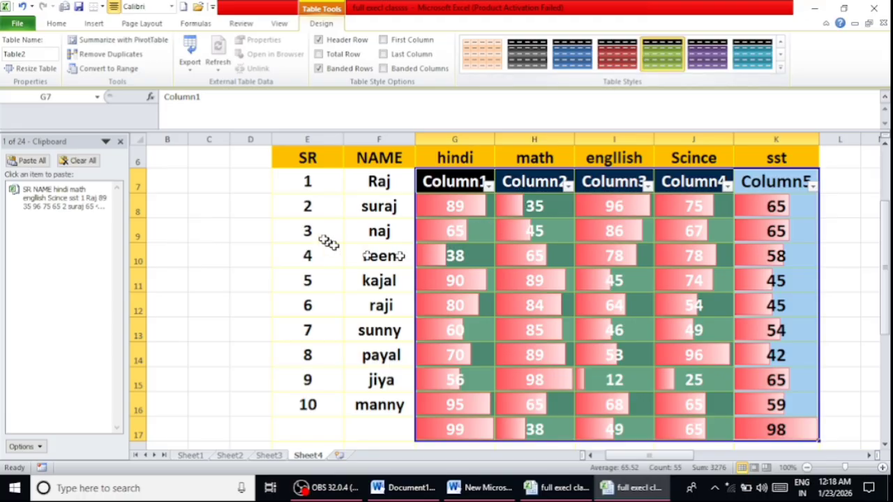
{"action": "left_click_drag", "start_coordinate": [325, 189], "coordinate": [738, 444]}
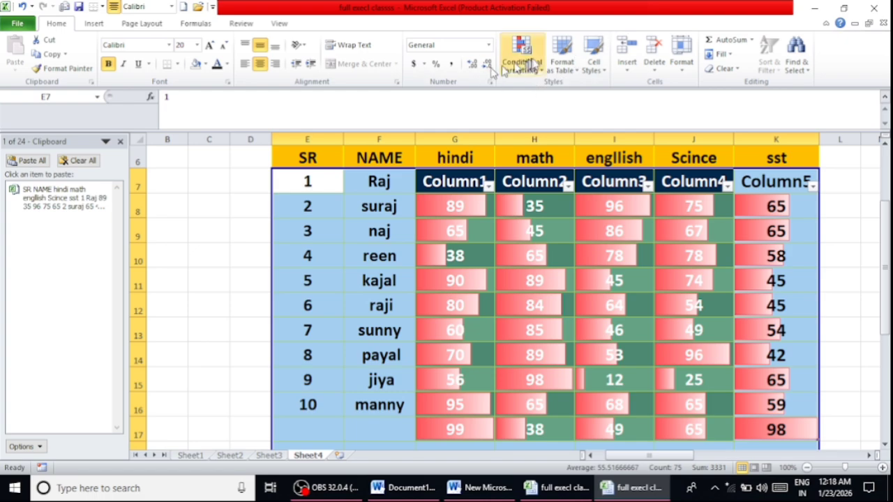
{"action": "left_click", "coordinate": [578, 67]}
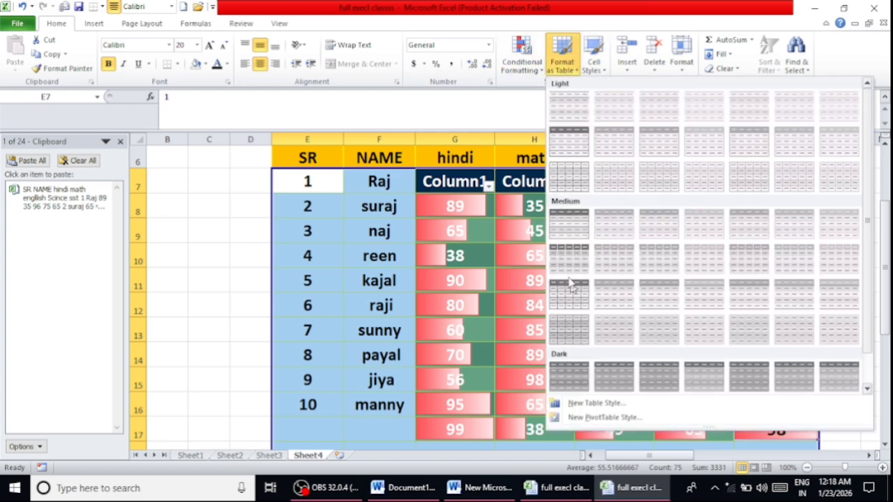
{"action": "left_click", "coordinate": [564, 67]}
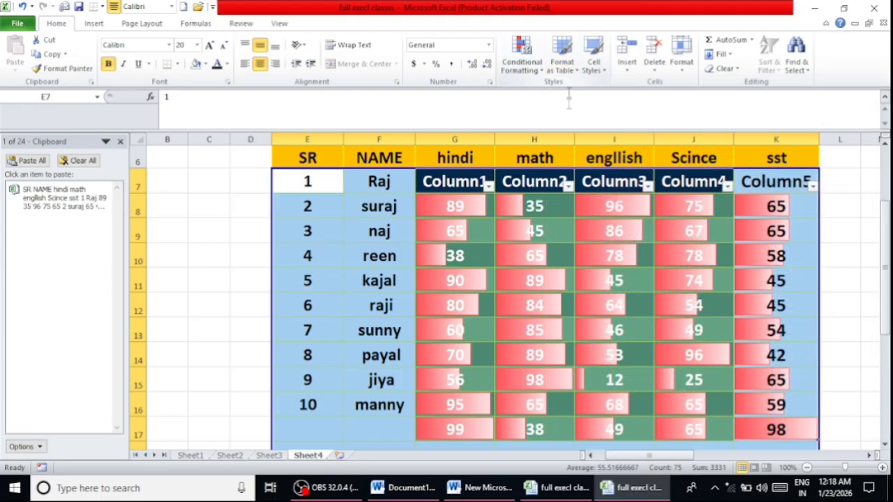
- Undo the table formatting and the data bars on the student marks, and deselect the range
{"action": "scroll", "coordinate": [426, 282], "scroll_direction": "down", "scroll_amount": 2}
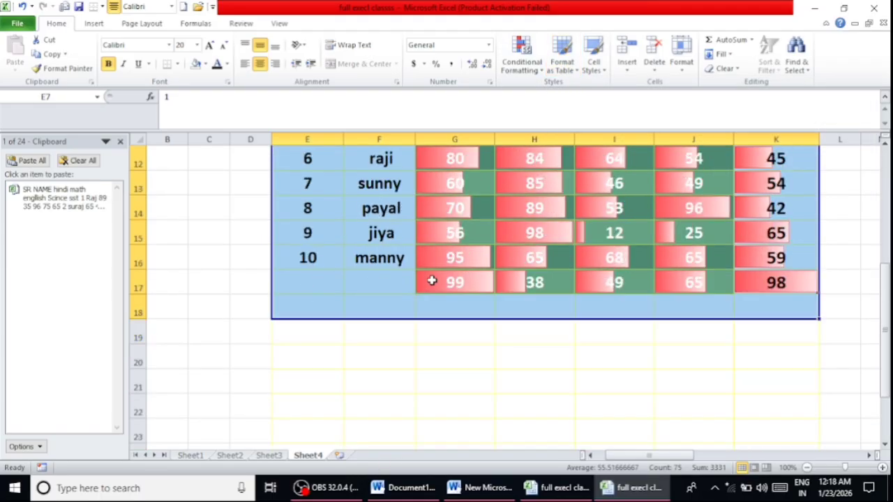
{"action": "scroll", "coordinate": [430, 282], "scroll_direction": "up", "scroll_amount": 1}
{"action": "scroll", "coordinate": [432, 281], "scroll_direction": "up", "scroll_amount": 2}
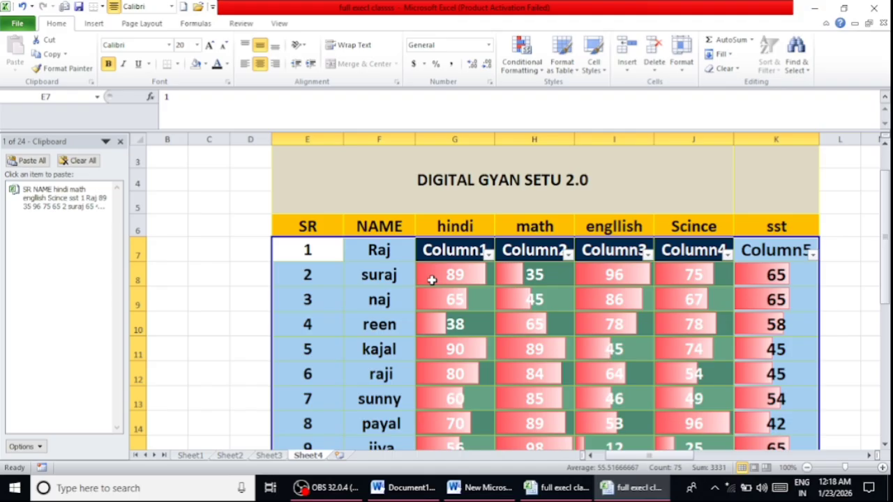
{"action": "left_click", "coordinate": [431, 227]}
{"action": "key", "text": "ctrl+z"}
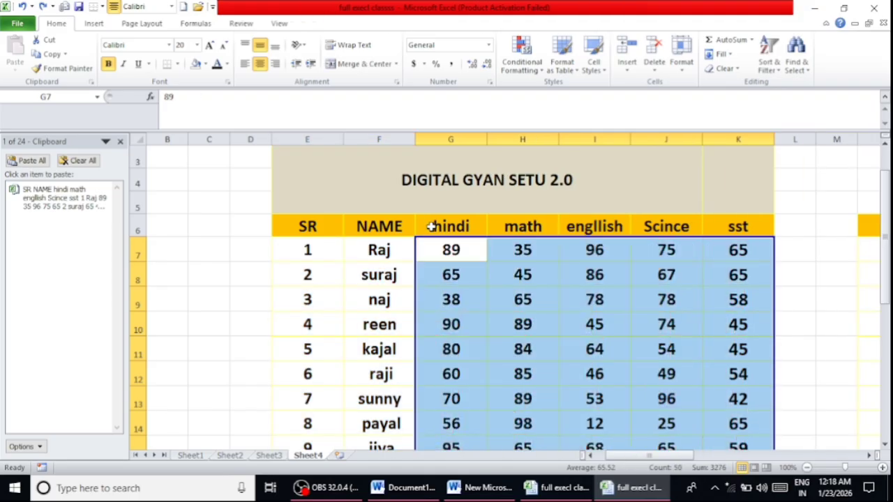
{"action": "left_click", "coordinate": [799, 322]}
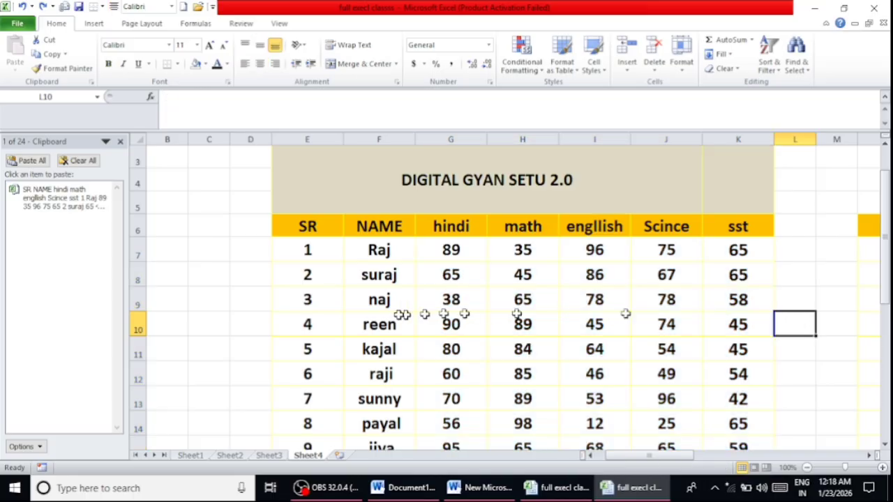
- Format the student data E7:K16 as a table in the dark red style, leaving the headers option off
{"action": "left_click_drag", "start_coordinate": [305, 249], "coordinate": [713, 399]}
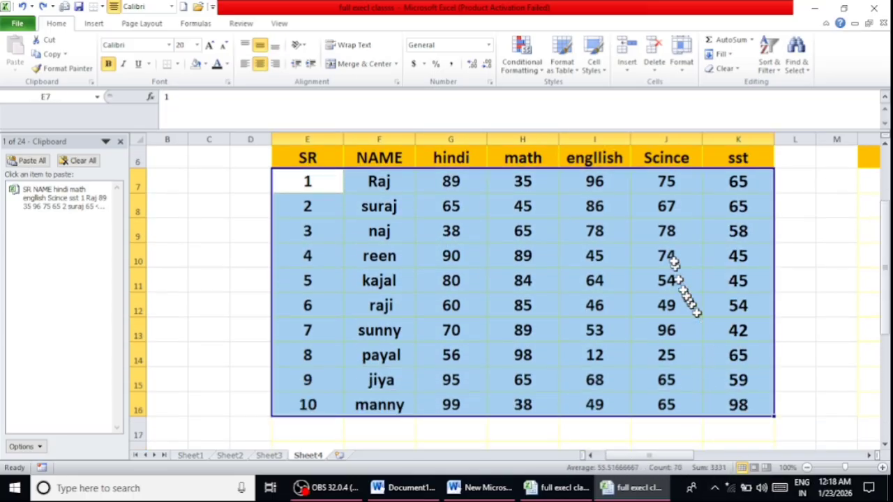
{"action": "left_click", "coordinate": [562, 56]}
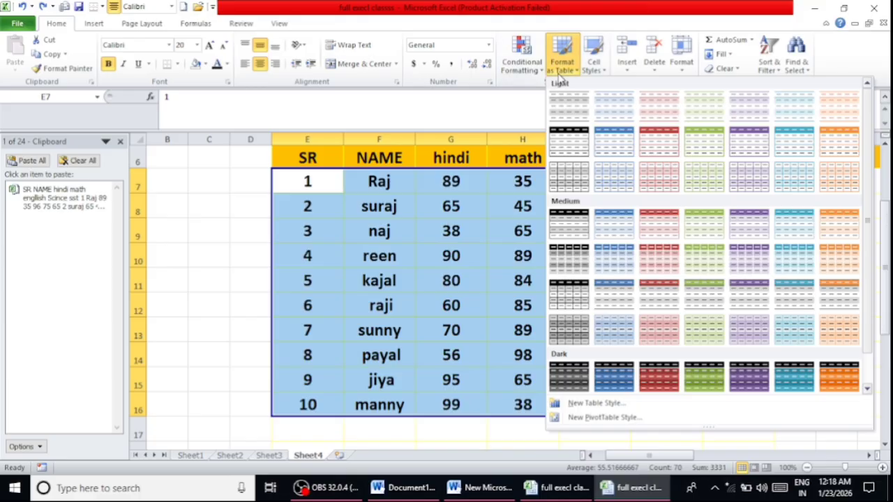
{"action": "left_click", "coordinate": [666, 383]}
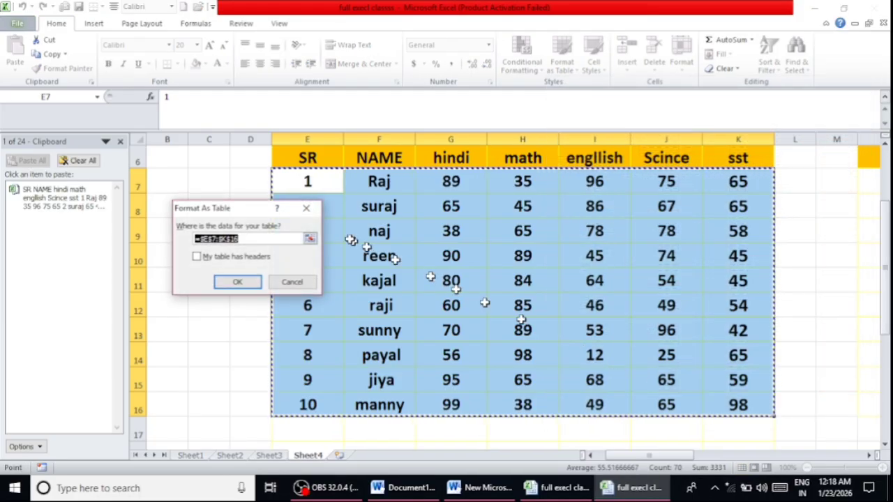
{"action": "left_click", "coordinate": [237, 282]}
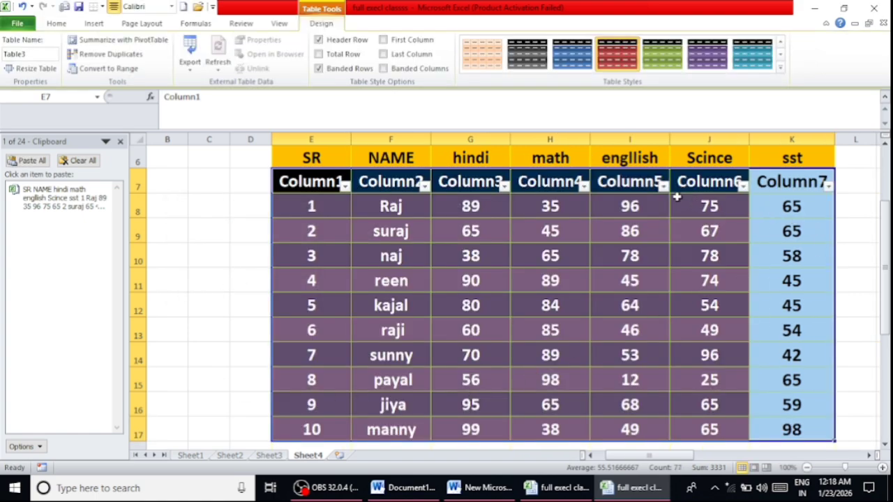
- Try the dark aqua and the dark black table styles on the student table
{"action": "scroll", "coordinate": [675, 192], "scroll_direction": "down", "scroll_amount": 1}
{"action": "scroll", "coordinate": [674, 193], "scroll_direction": "up", "scroll_amount": 1}
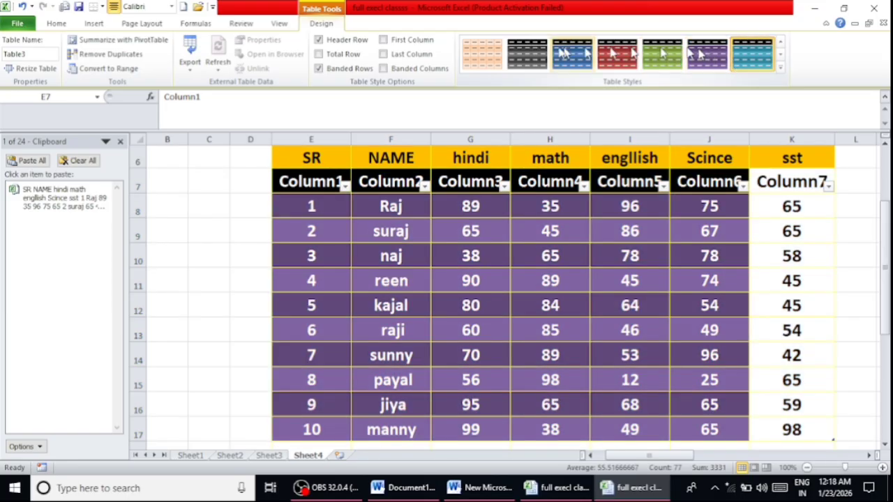
{"action": "left_click", "coordinate": [493, 49]}
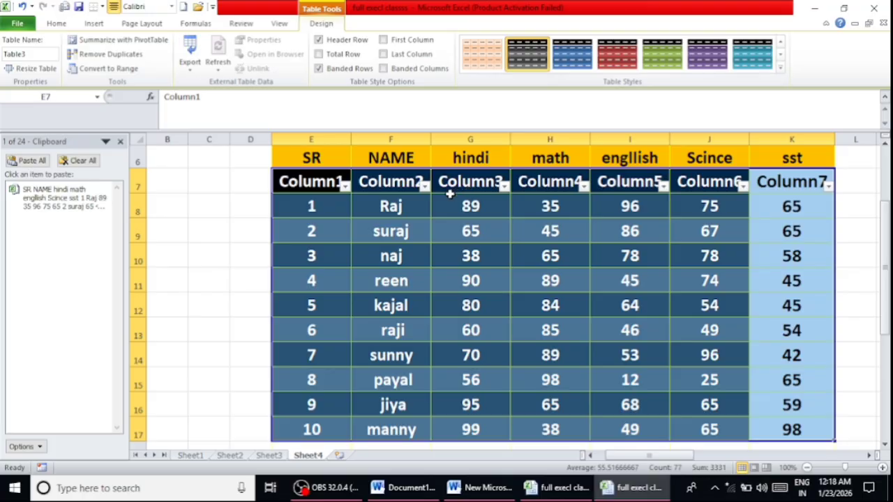
- Undo the table style changes and the table formatting on the student data
{"action": "key", "text": "ctrl+z"}
{"action": "key", "text": "ctrl+z"}
{"action": "key", "text": "ctrl+z"}
{"action": "key", "text": "ctrl+z"}
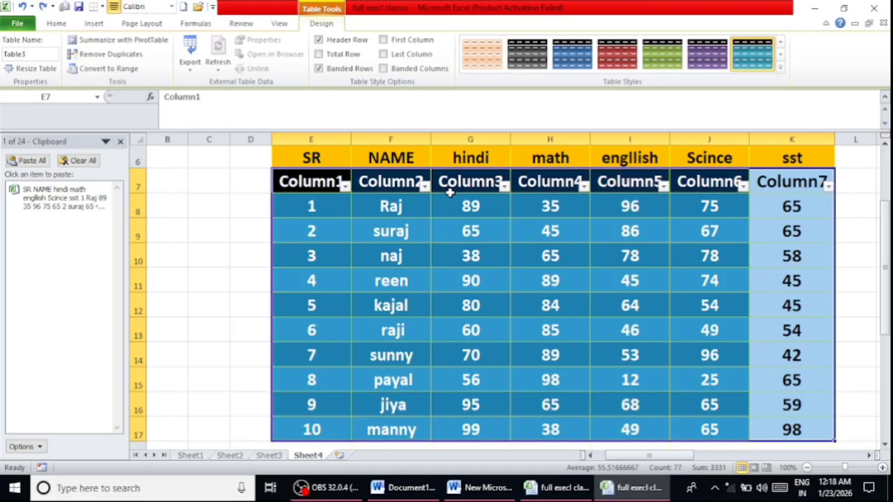
{"action": "key", "text": "ctrl+z"}
{"action": "key", "text": "ctrl+z"}
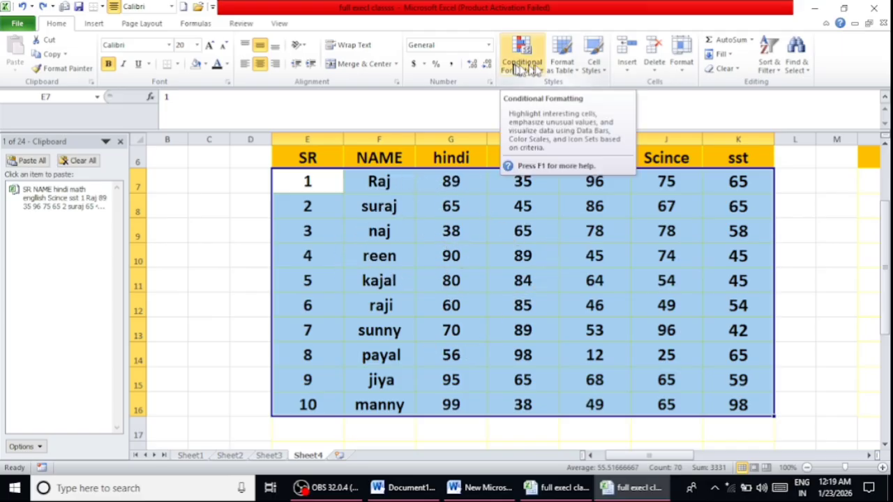
- Apply the Note cell style to the student data E7:K16 and deselect the range
{"action": "left_click", "coordinate": [590, 70]}
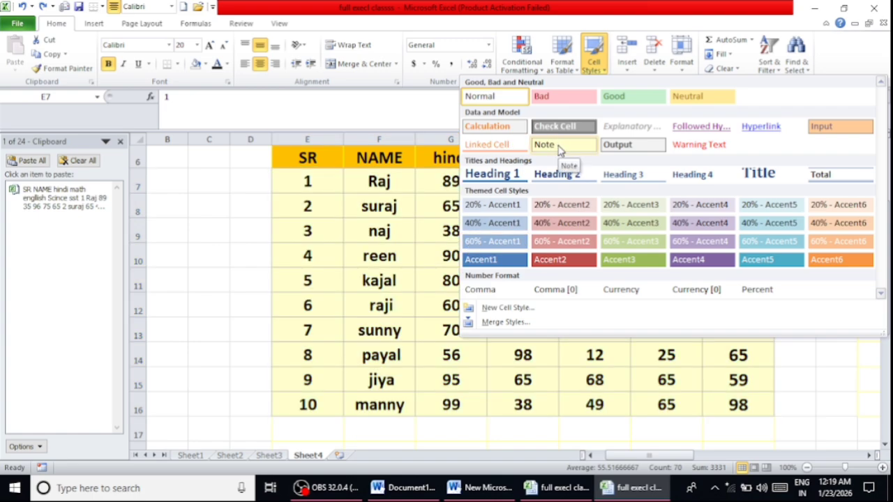
{"action": "left_click", "coordinate": [558, 144]}
{"action": "left_click", "coordinate": [166, 279]}
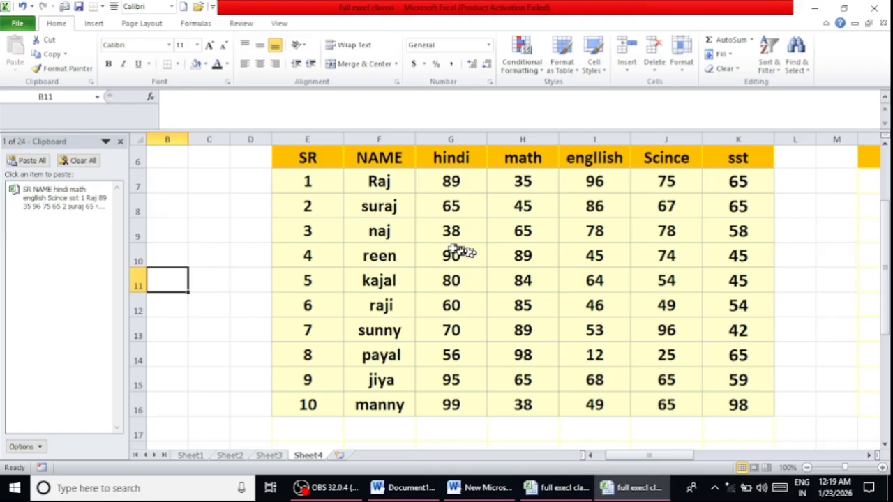
- Zoom the sheet out to 80% and look over the styled marks table from title to last row
{"action": "scroll", "coordinate": [453, 250], "scroll_direction": "up", "scroll_amount": 2}
{"action": "scroll", "coordinate": [452, 249], "scroll_direction": "down", "scroll_amount": 1}
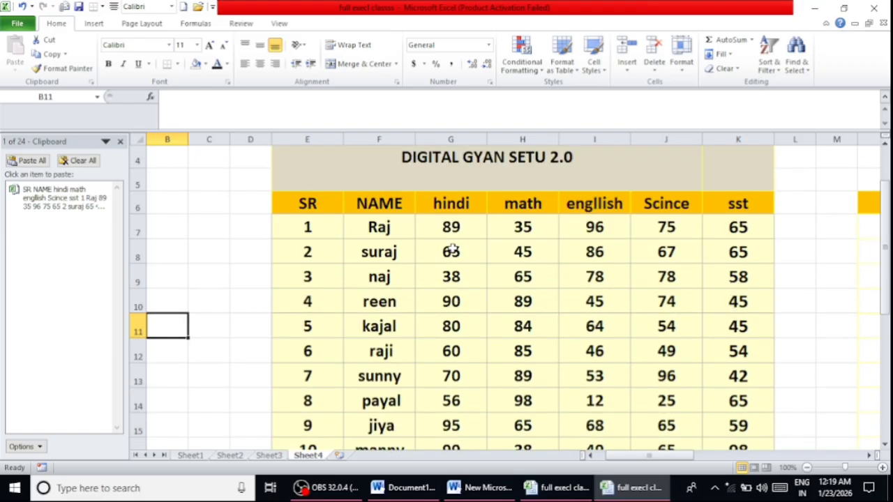
{"action": "scroll", "coordinate": [453, 249], "scroll_direction": "down", "scroll_amount": 1}
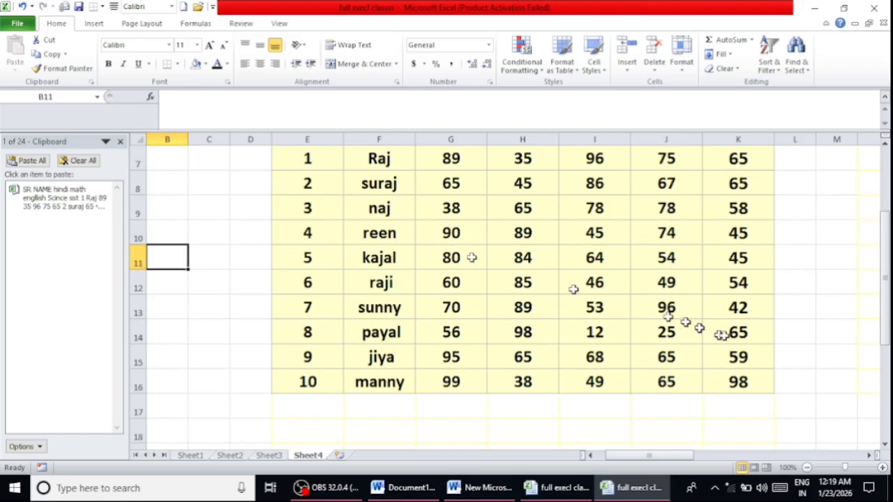
{"action": "left_click", "coordinate": [807, 468]}
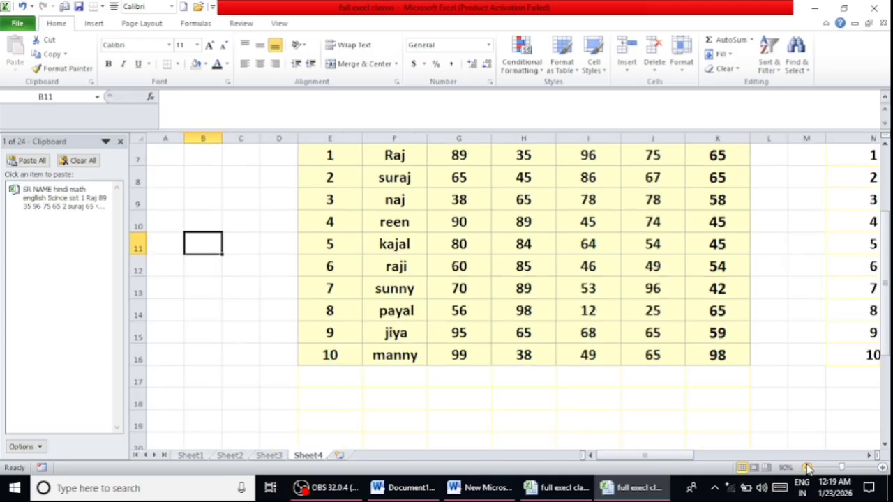
{"action": "left_click", "coordinate": [807, 467]}
{"action": "scroll", "coordinate": [696, 372], "scroll_direction": "up", "scroll_amount": 1}
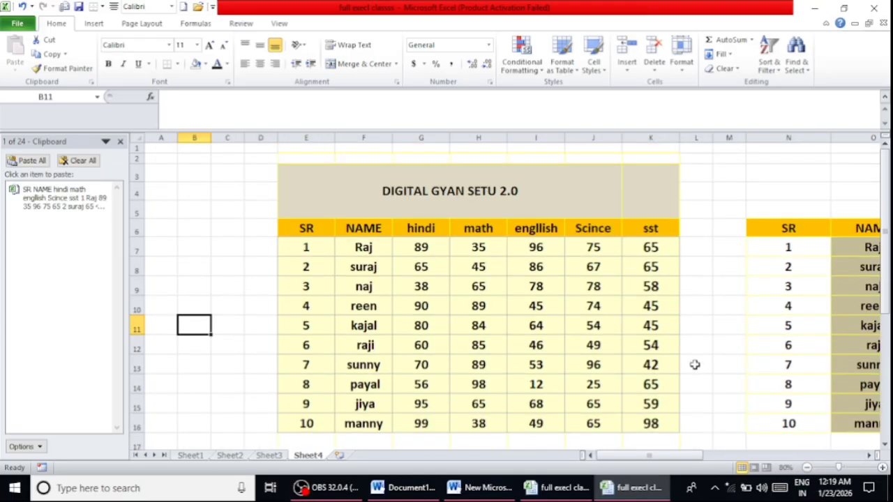
{"action": "scroll", "coordinate": [695, 364], "scroll_direction": "down", "scroll_amount": 1}
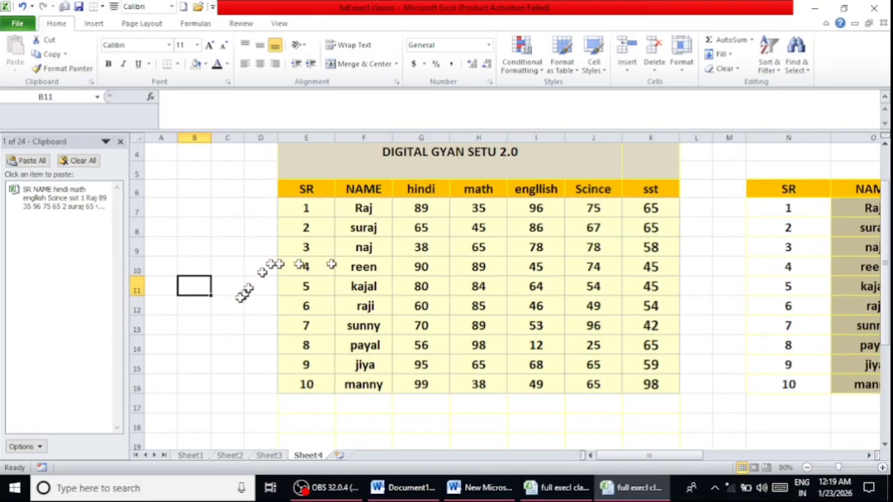